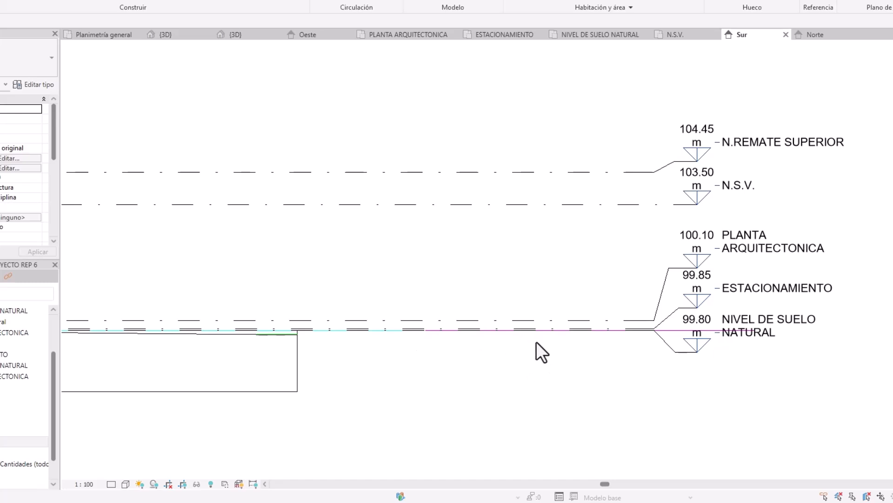
Examine the level lines and their elevations against the terrain in the Sur elevation
scroll(558, 344, down, 3)
scroll(447, 340, up, 3)
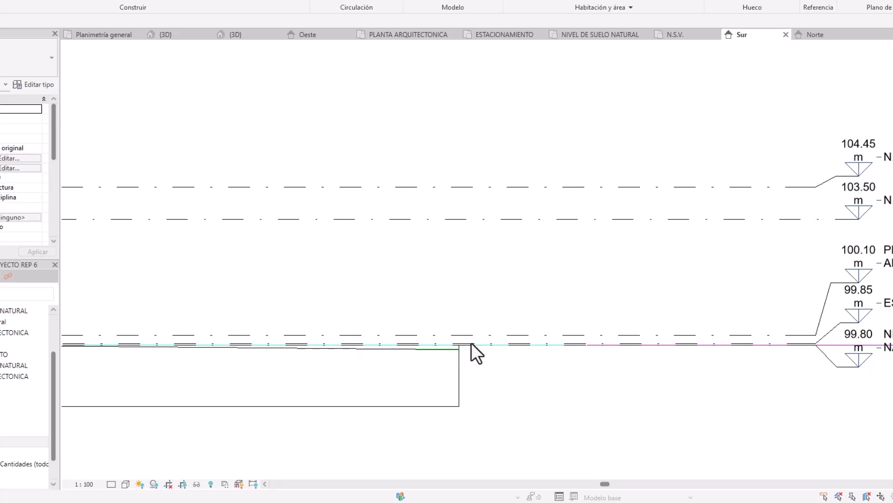
scroll(446, 339, down, 1)
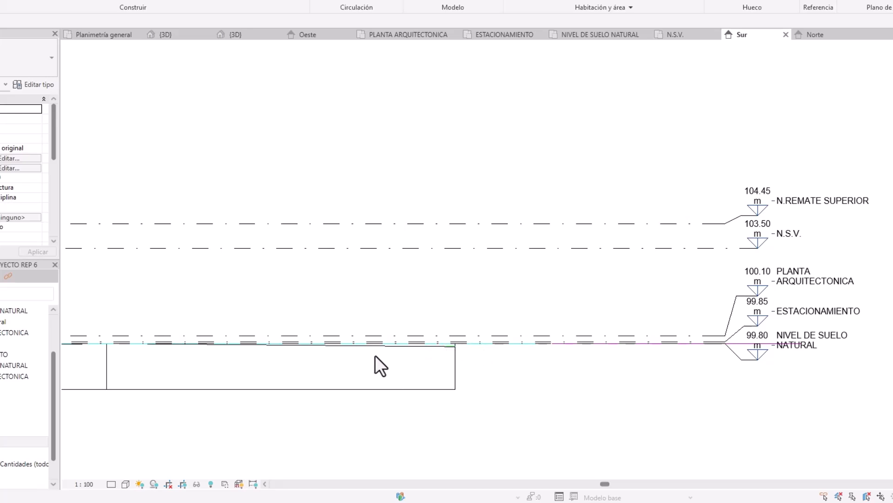
scroll(396, 347, up, 3)
scroll(356, 348, down, 3)
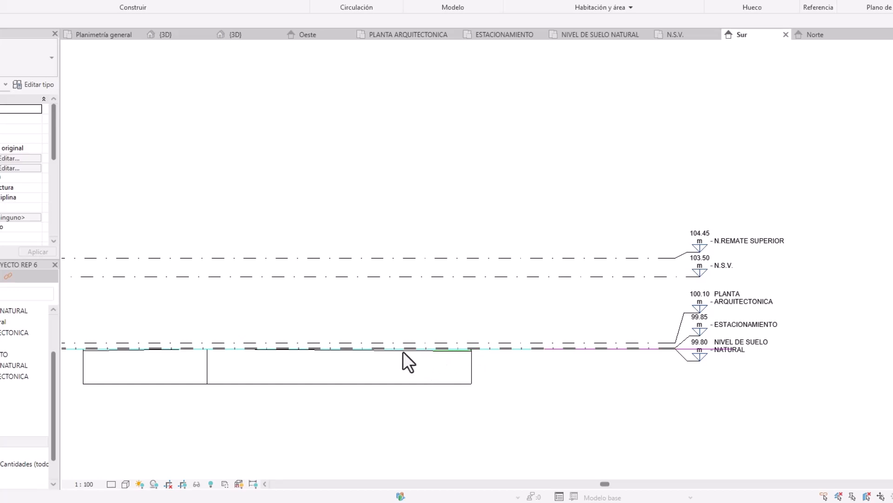
scroll(381, 341, up, 1)
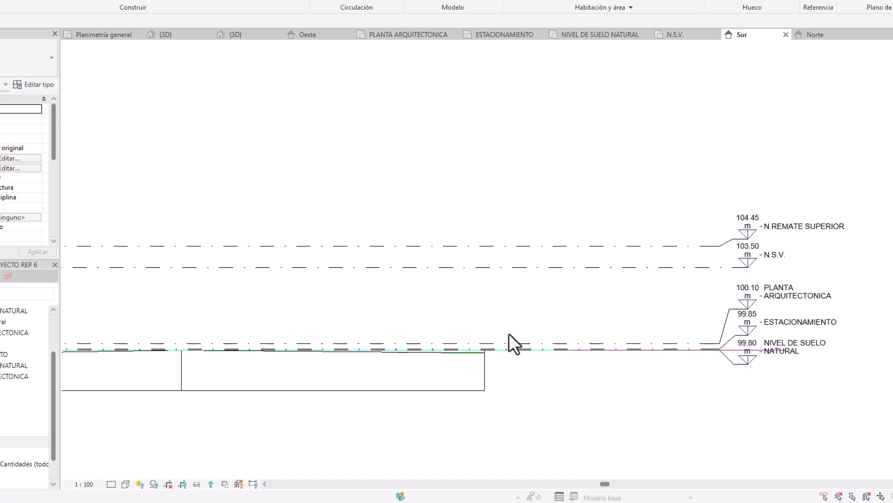
scroll(557, 361, up, 1)
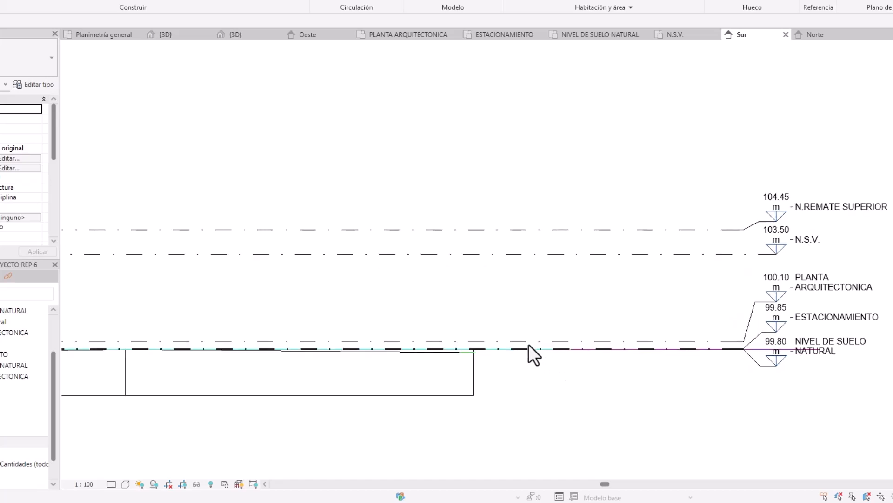
scroll(513, 320, down, 1)
scroll(764, 347, up, 3)
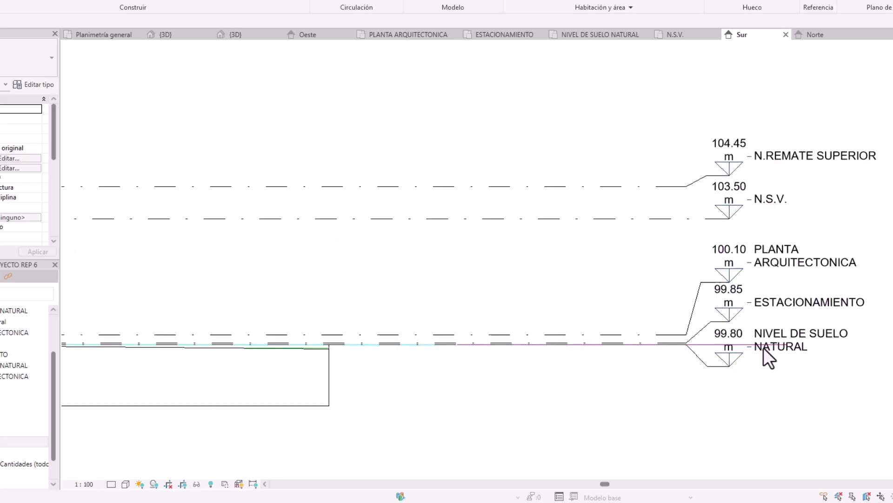
scroll(764, 347, up, 1)
scroll(728, 351, down, 1)
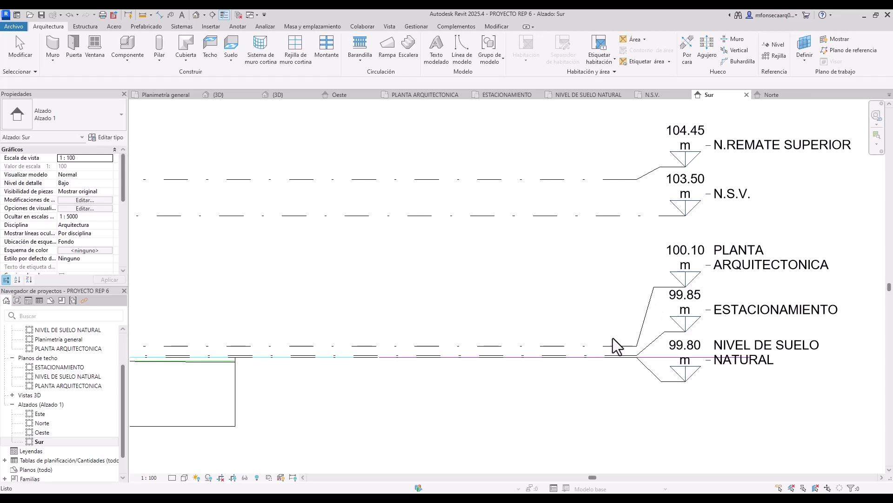
scroll(714, 333, down, 4)
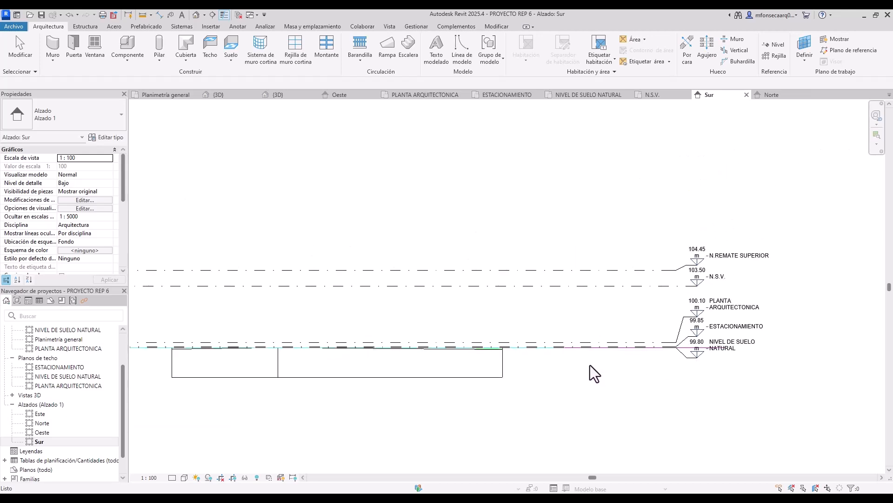
Open the NIVEL DE SUELO NATURAL floor plan and show the whole terrain
drag(121, 377, 117, 337)
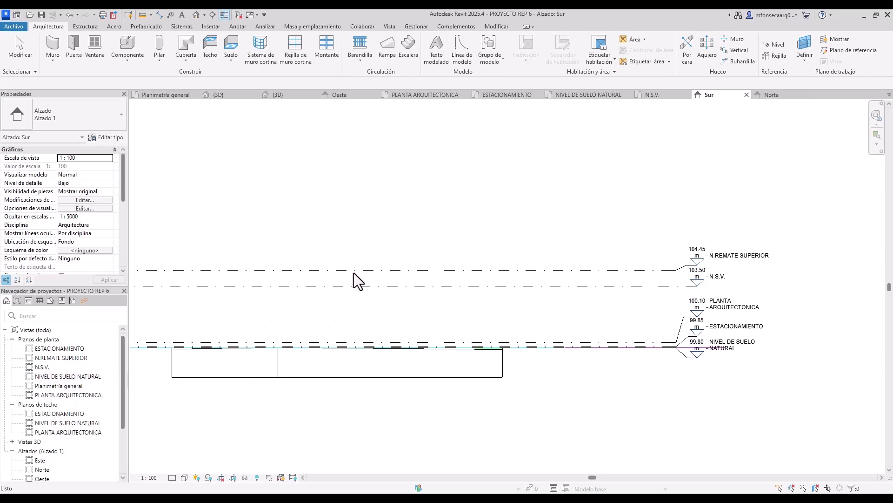
double_click(90, 377)
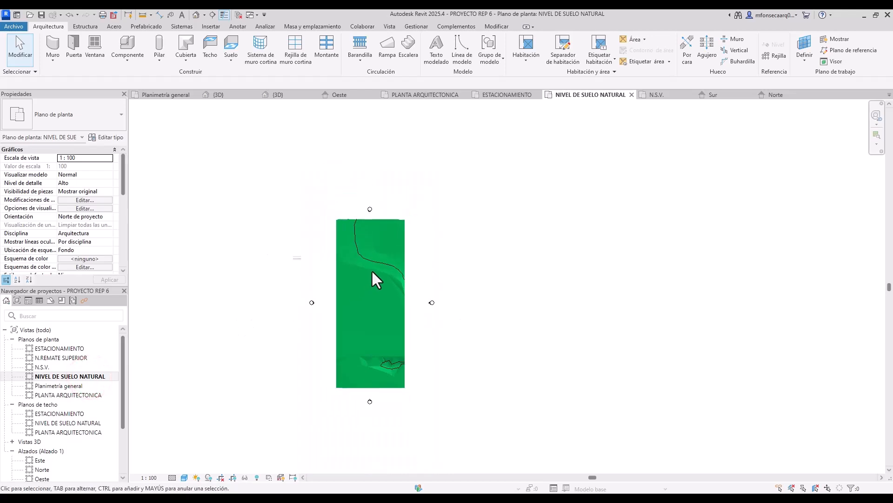
scroll(341, 290, up, 3)
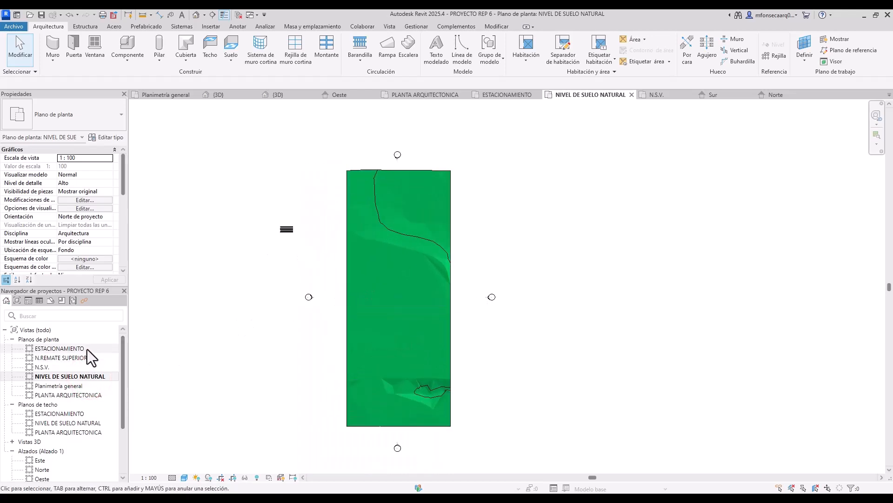
scroll(411, 286, up, 2)
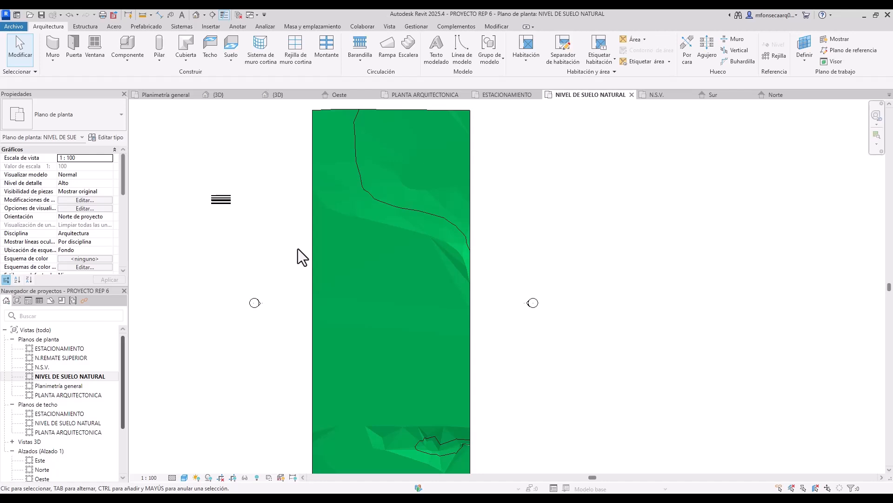
scroll(447, 208, down, 2)
scroll(345, 270, up, 2)
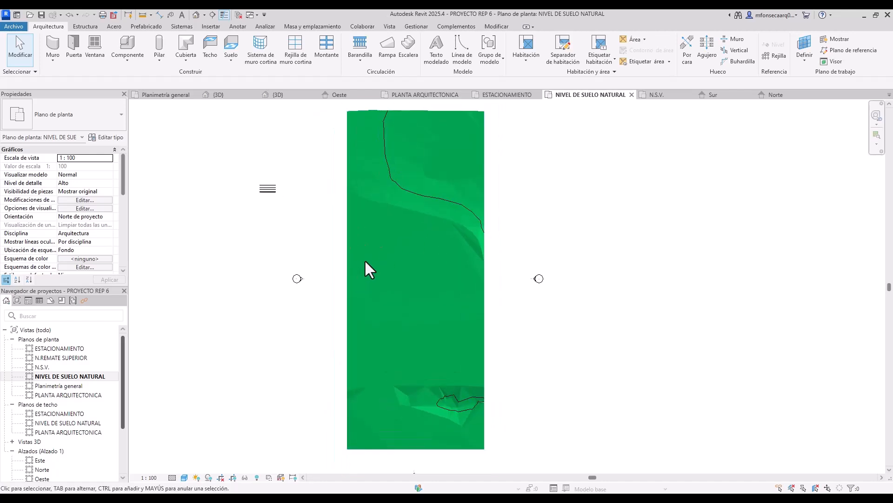
Set the view depth level in the floor plan's view range to Ilimitado and check the house layout over the terrain
scroll(365, 261, down, 1)
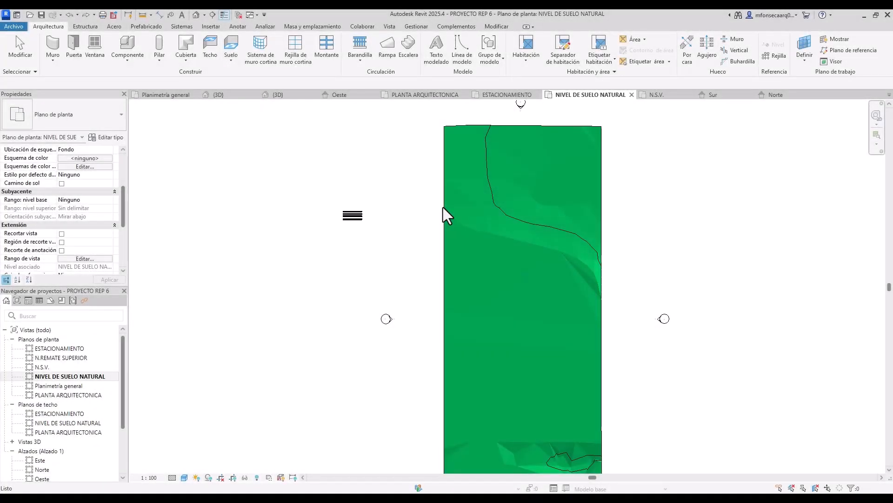
scroll(443, 209, down, 2)
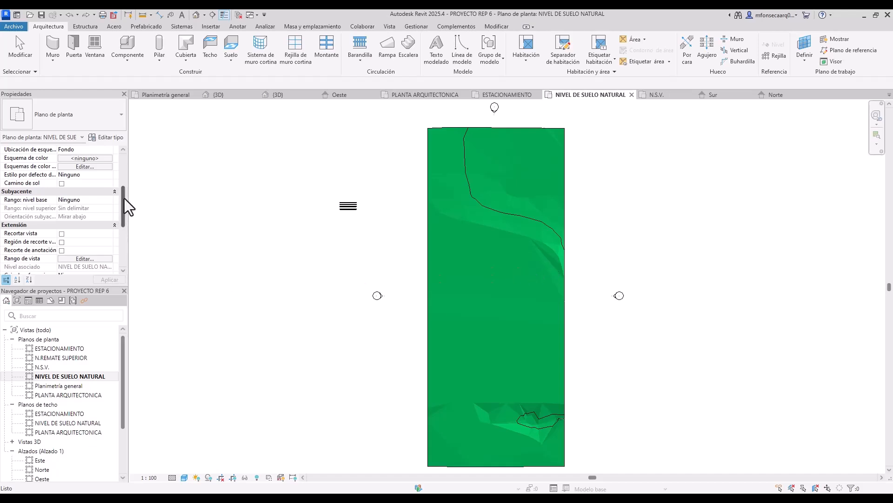
drag(124, 199, 120, 174)
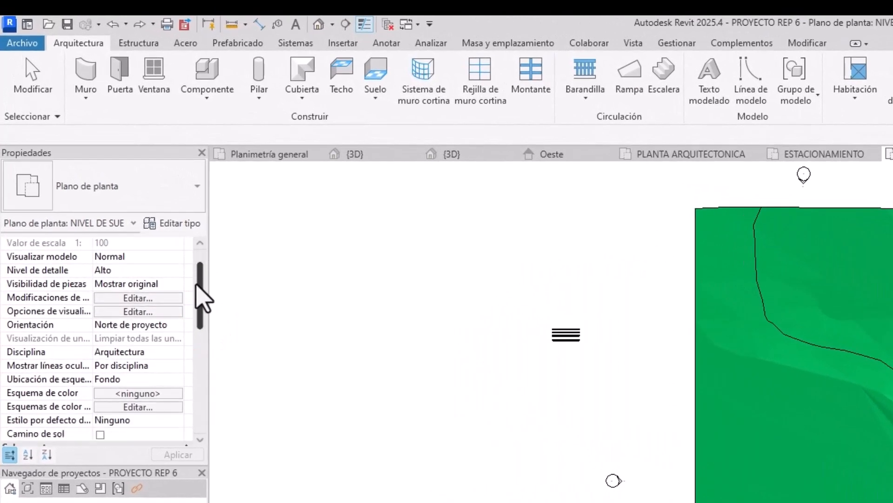
drag(196, 286, 207, 338)
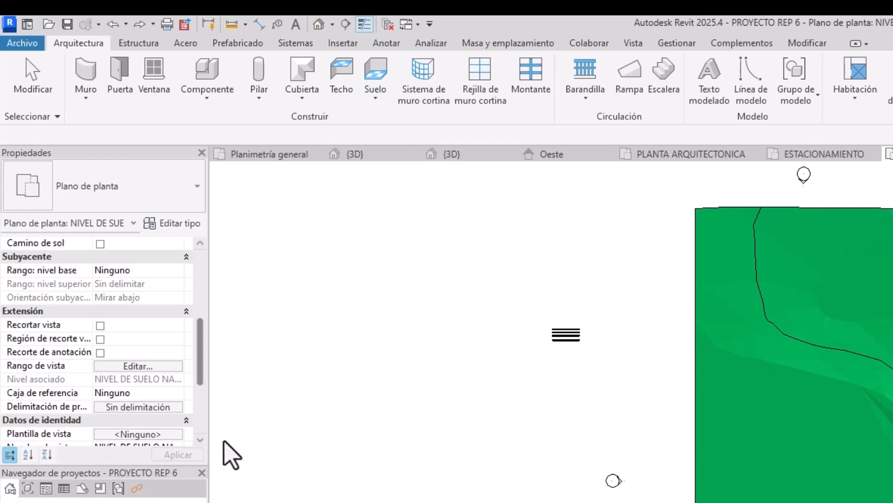
click(128, 365)
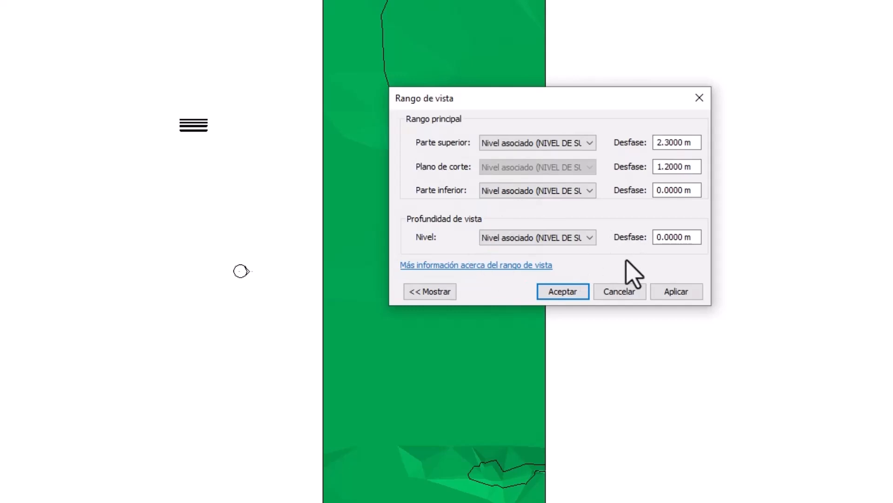
click(589, 238)
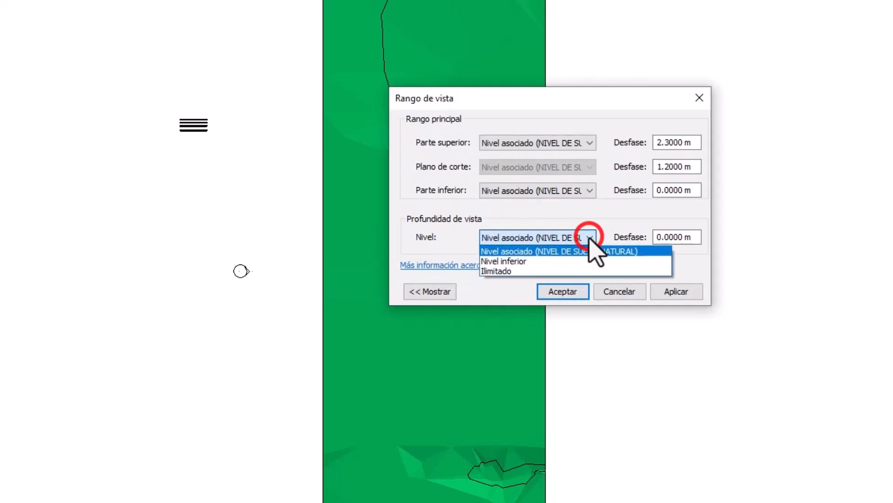
click(535, 272)
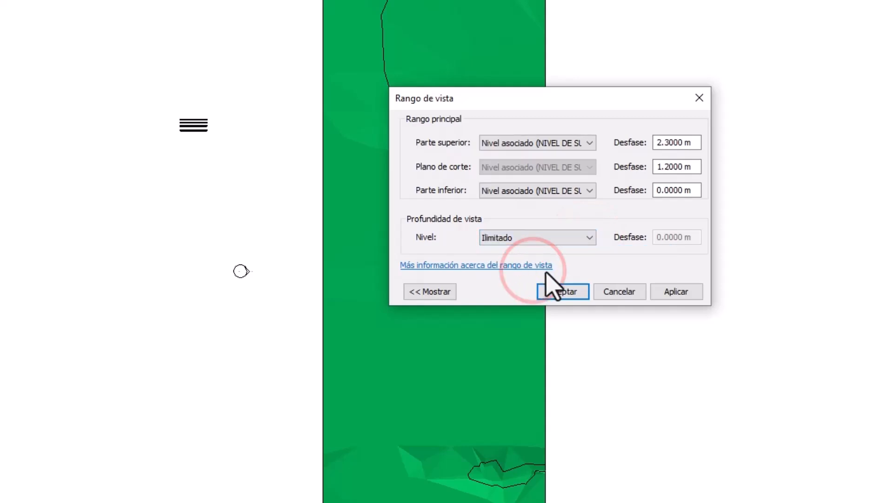
click(682, 292)
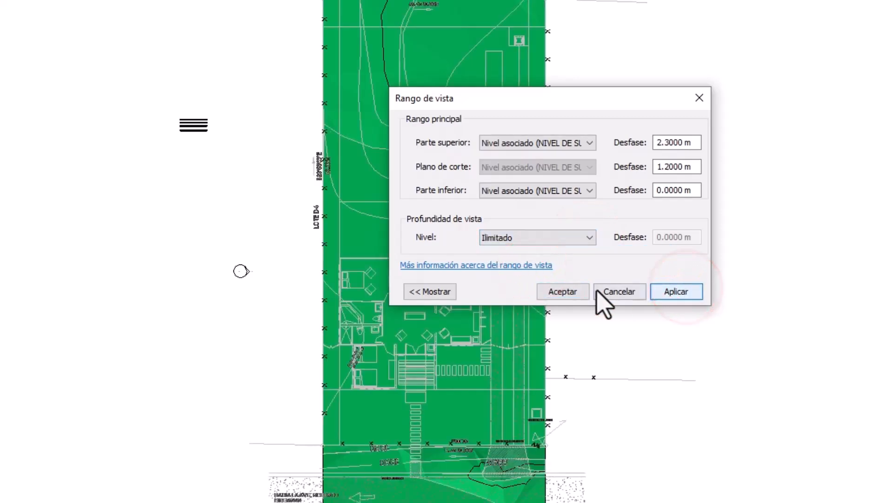
click(577, 292)
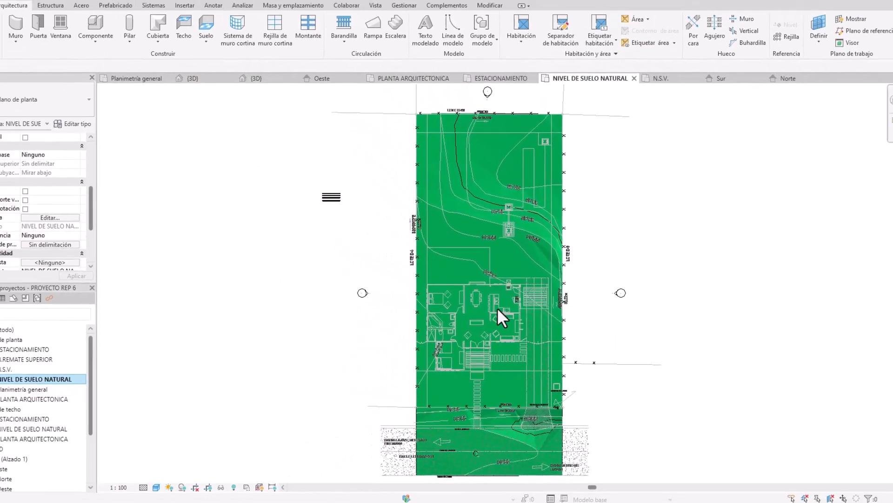
scroll(451, 303, up, 3)
scroll(383, 256, up, 3)
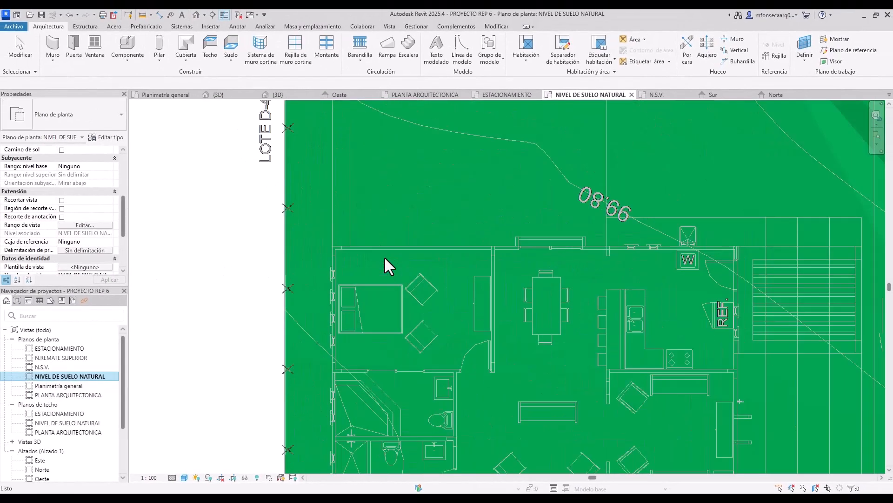
scroll(347, 253, down, 3)
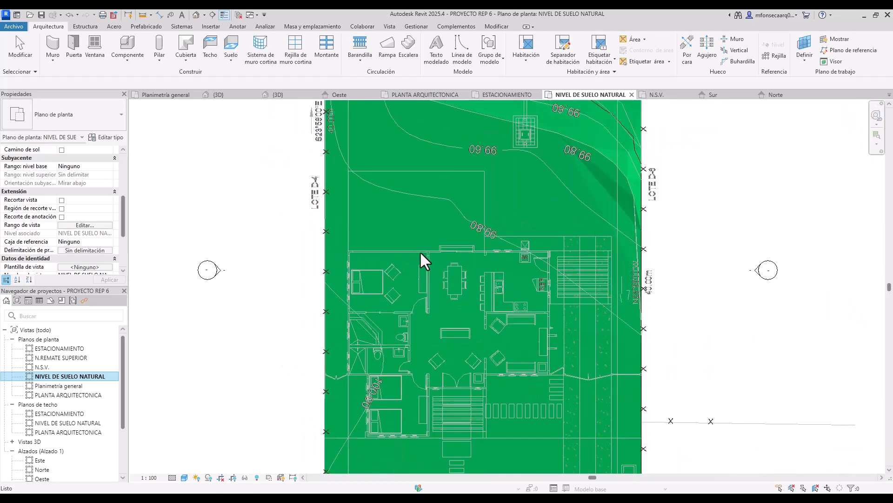
Open the Sur elevation and examine the NIVEL DE SUELO NATURAL level line relative to the terrain
click(101, 378)
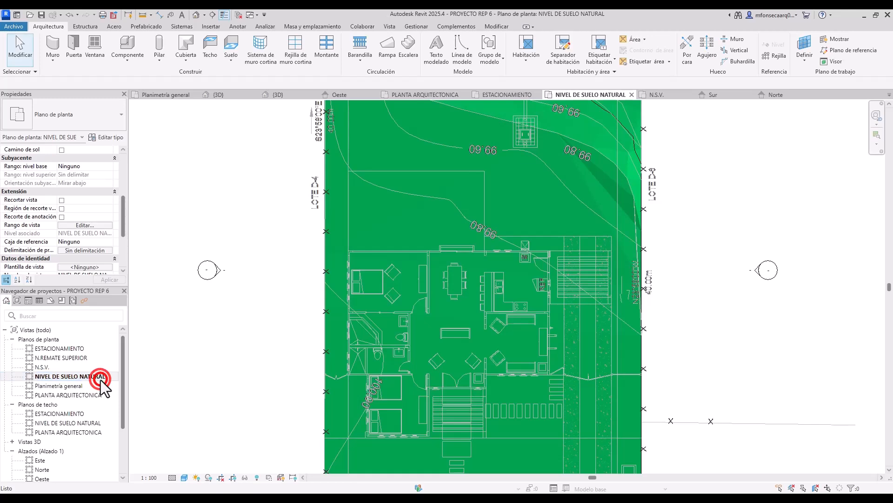
double_click(102, 375)
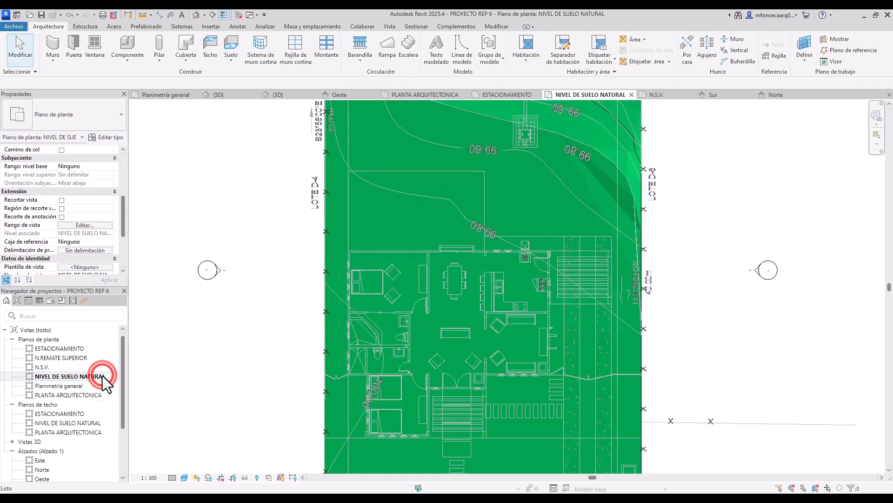
scroll(104, 421, down, 1)
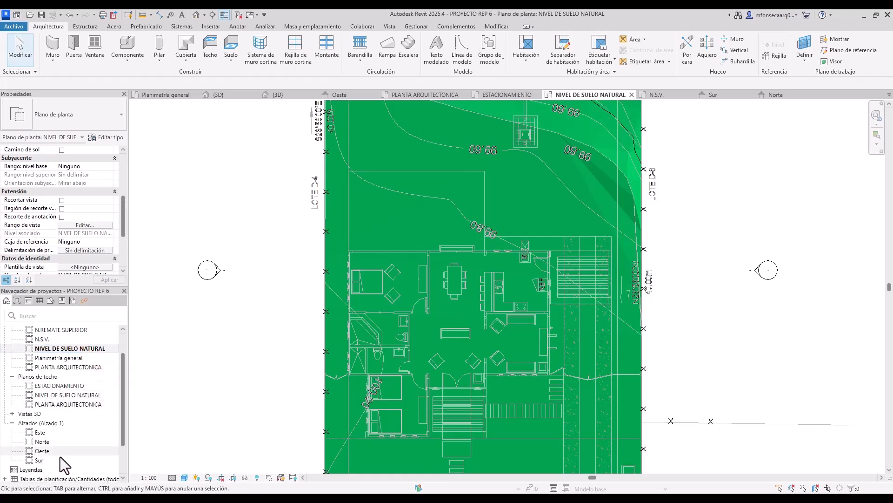
click(55, 460)
double_click(55, 460)
scroll(432, 338, down, 4)
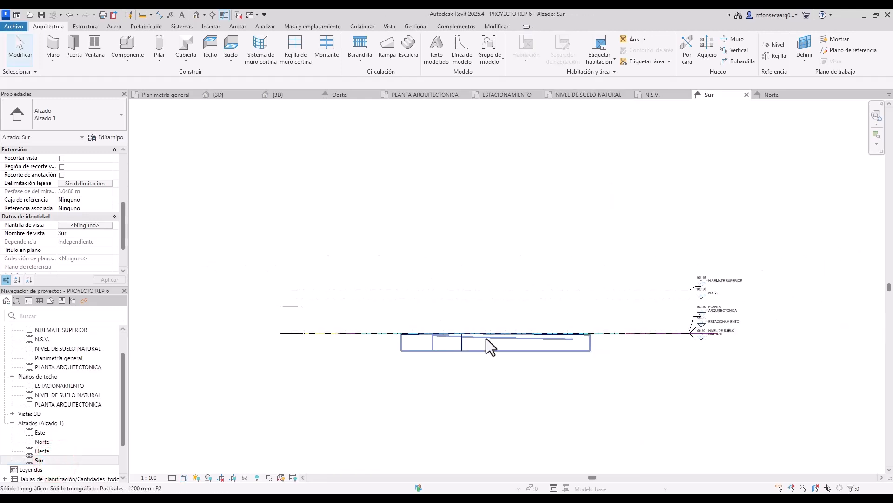
scroll(637, 340, up, 3)
scroll(648, 329, up, 2)
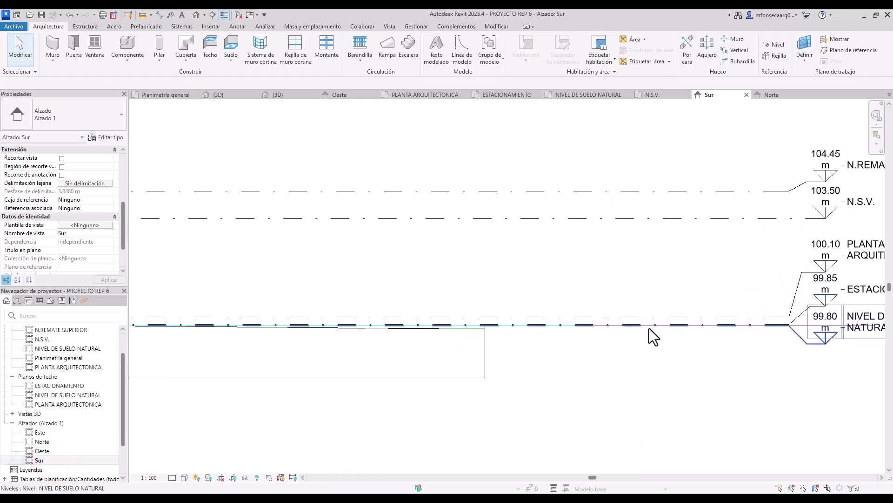
scroll(631, 332, down, 1)
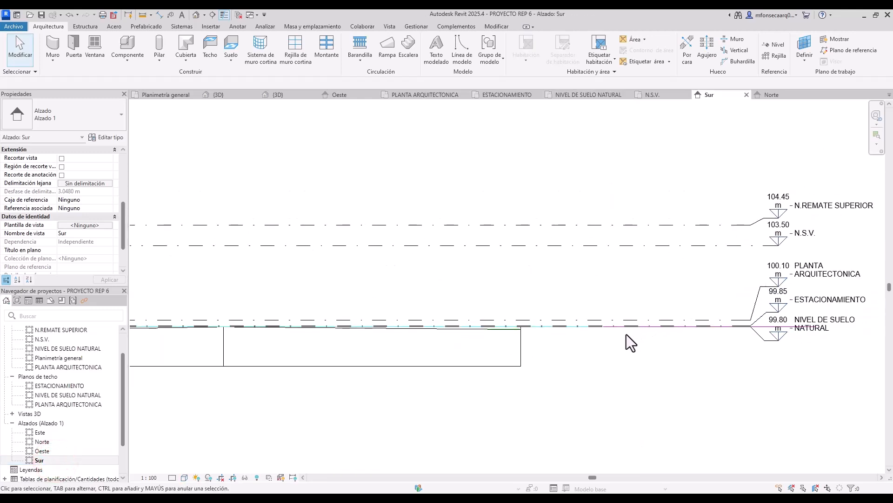
Return to the NIVEL DE SUELO NATURAL floor plan and inspect the house layout of the imported drawing
double_click(74, 349)
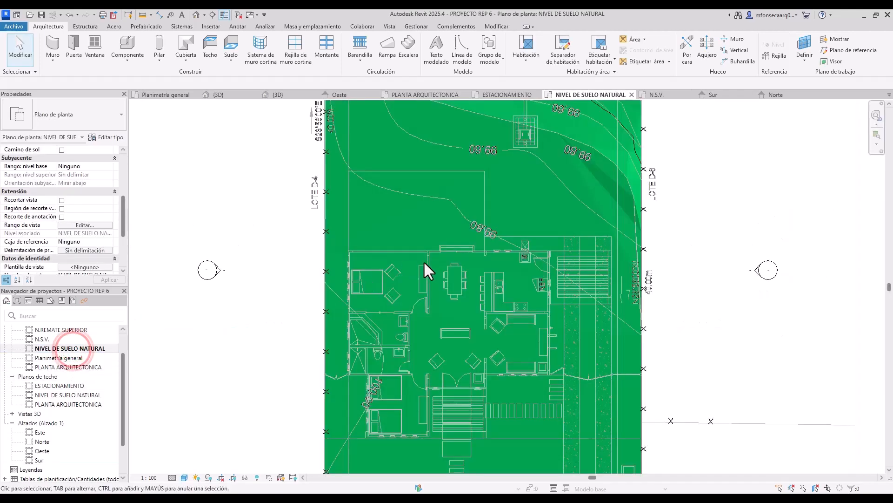
scroll(579, 302, up, 1)
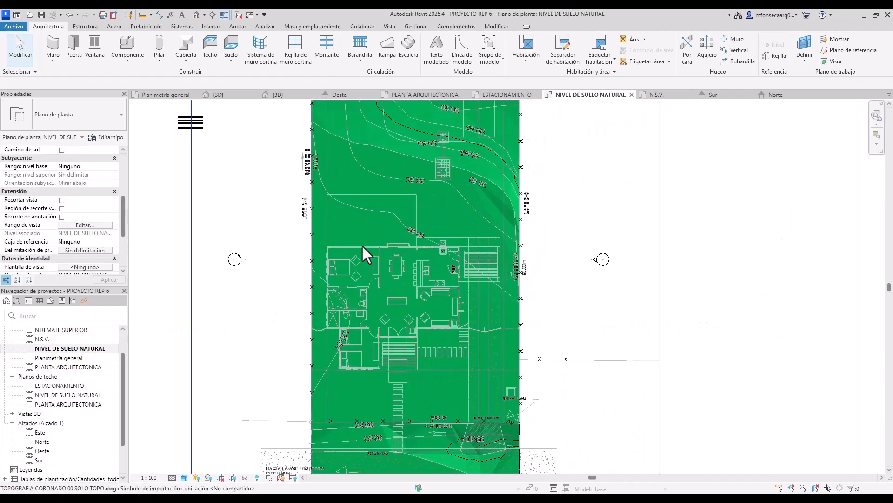
scroll(362, 249, up, 1)
scroll(358, 259, up, 1)
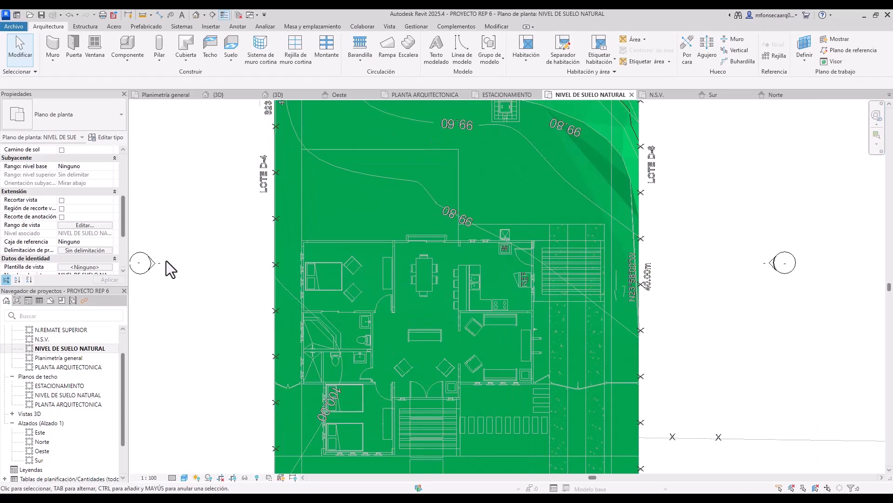
scroll(467, 290, down, 1)
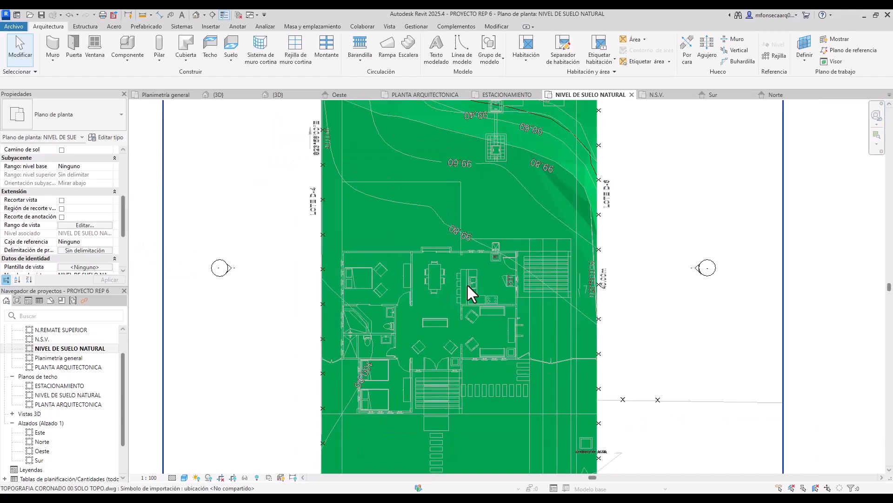
scroll(442, 353, down, 1)
scroll(421, 354, up, 2)
scroll(499, 307, up, 1)
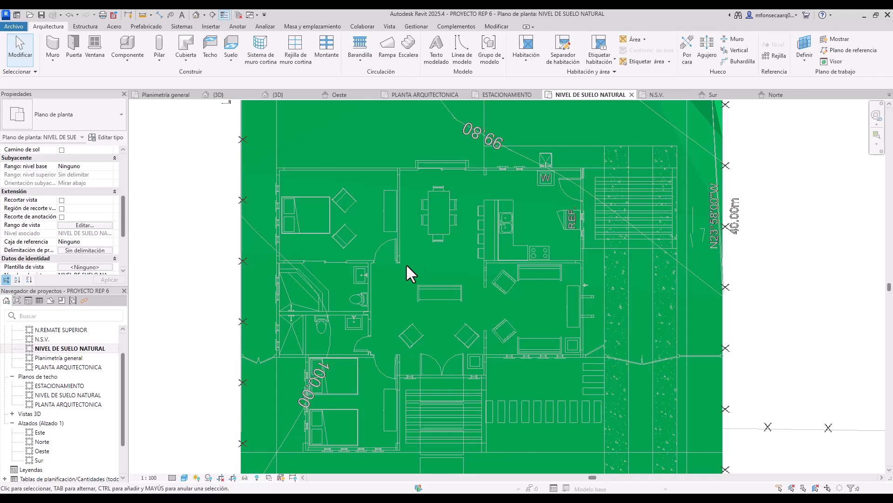
scroll(410, 326, down, 3)
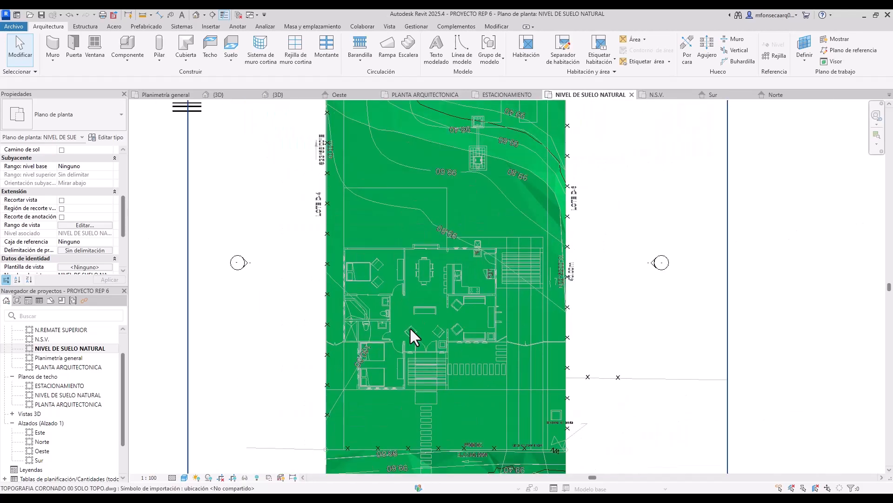
scroll(410, 329, up, 4)
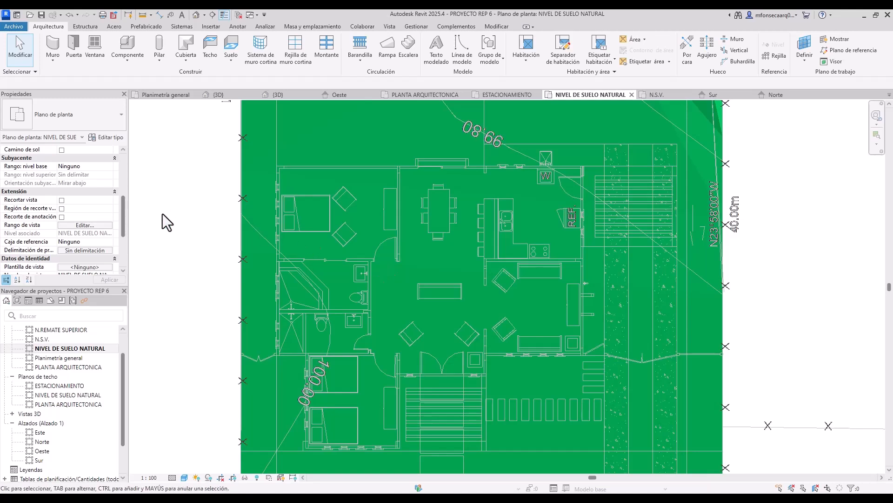
drag(124, 218, 125, 188)
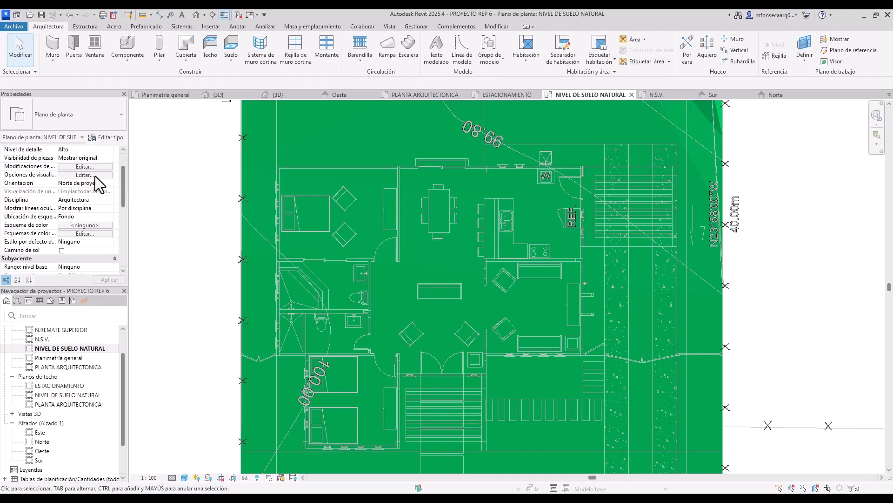
scroll(94, 179, up, 2)
click(89, 209)
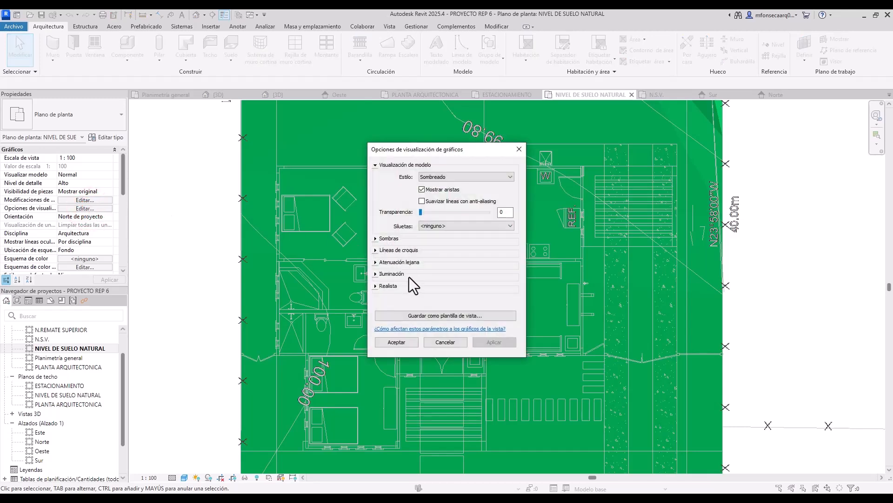
click(519, 149)
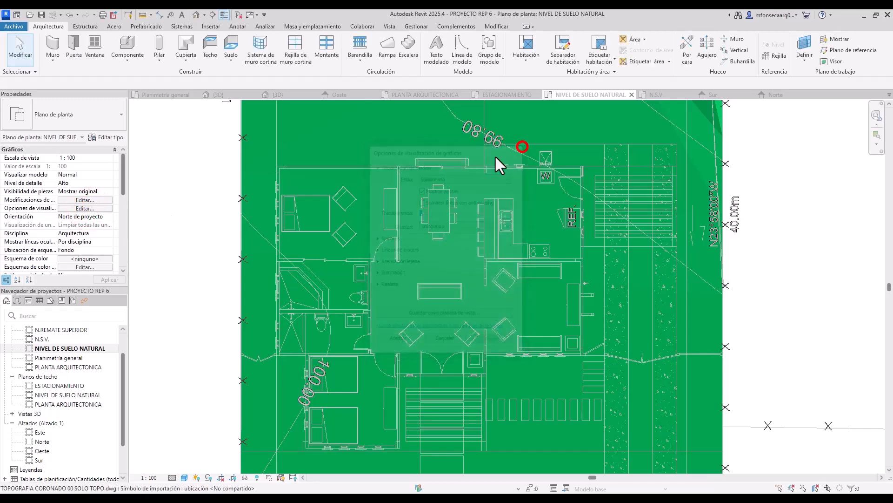
Open the floor plan's visibility/graphics overrides for imported categories and expand the layers of TOPOGRAFIA CORONADO 00 SOLO TOPO.dwg beside the house layout
click(96, 200)
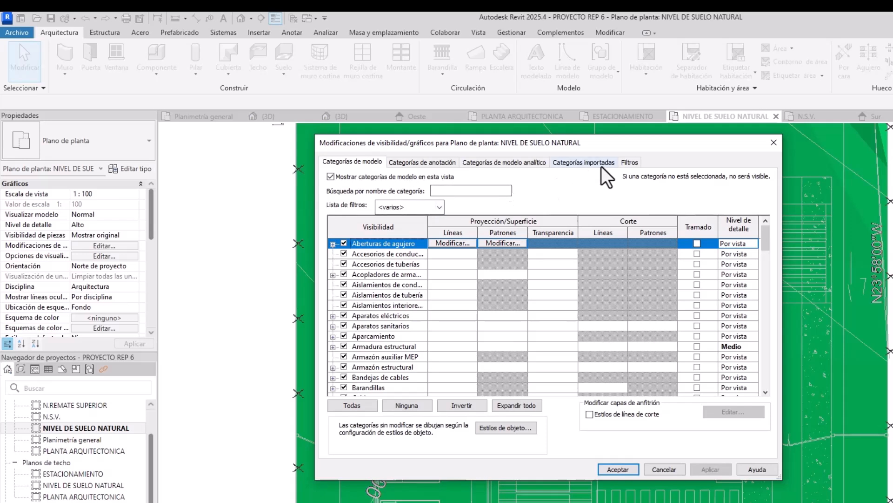
click(588, 163)
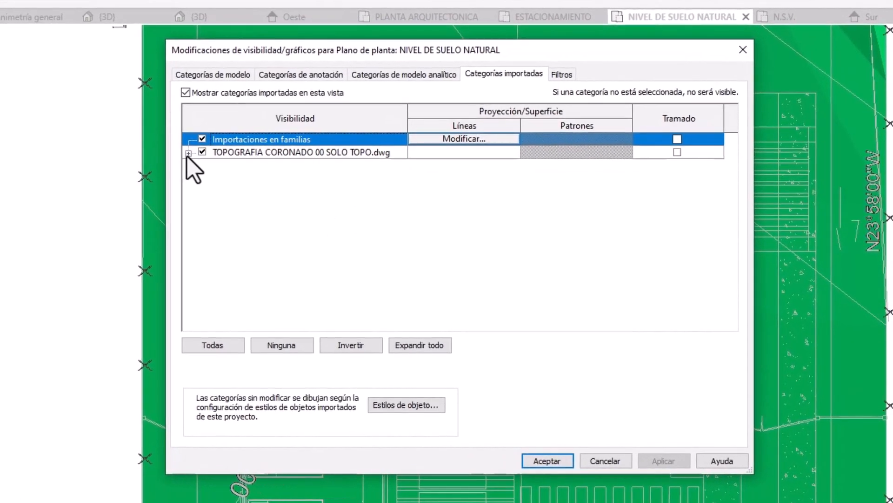
click(235, 176)
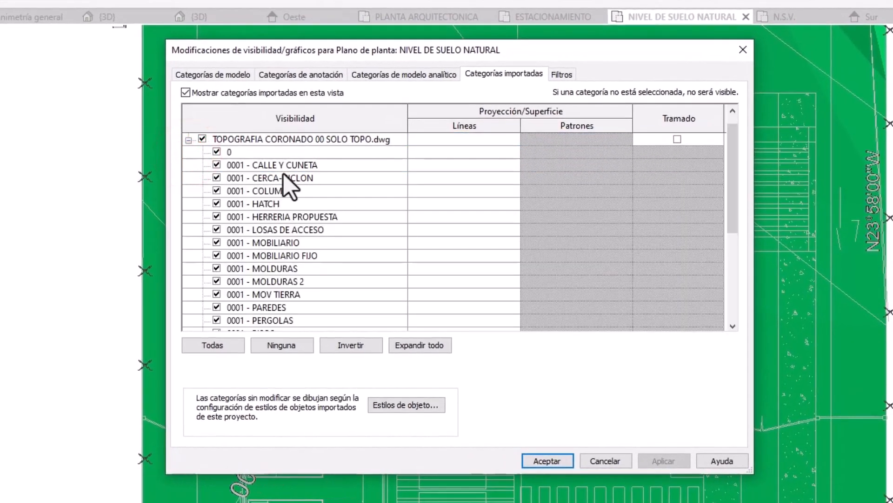
drag(544, 47, 892, 60)
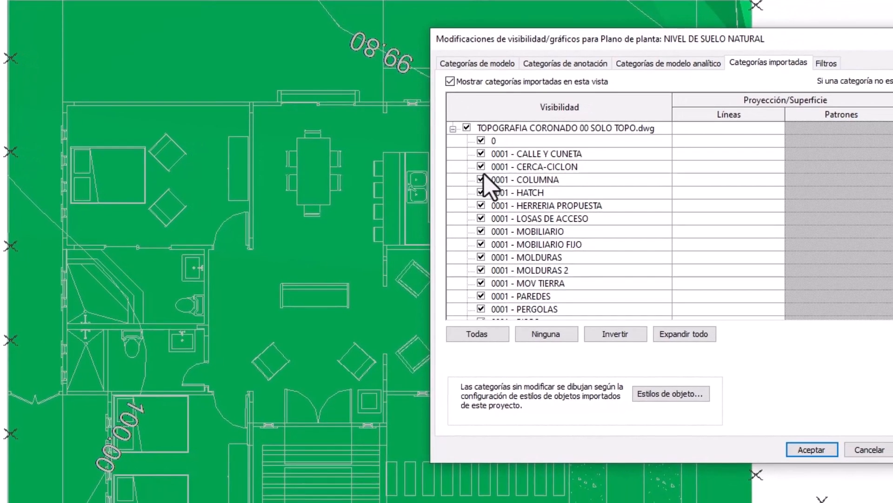
Hide the 0001 - HATCH and 0001 - HERRERIA PROPUESTA layers of the imported drawing and apply the overrides
click(481, 192)
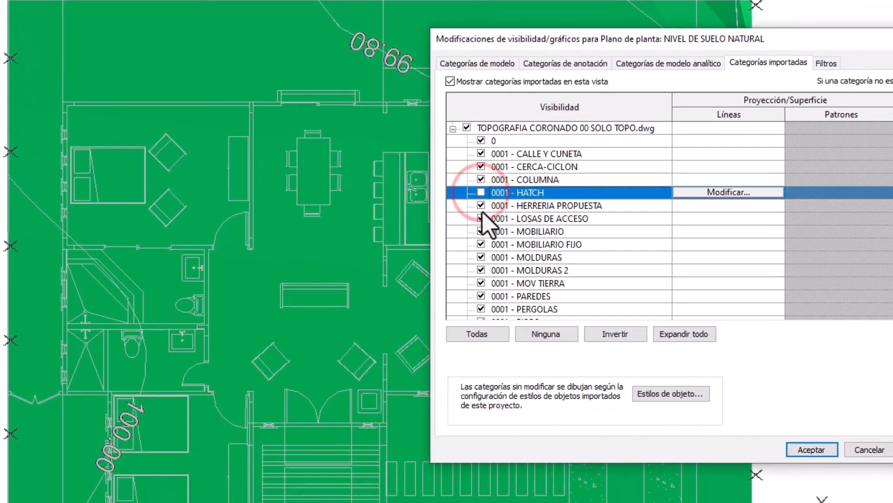
click(481, 206)
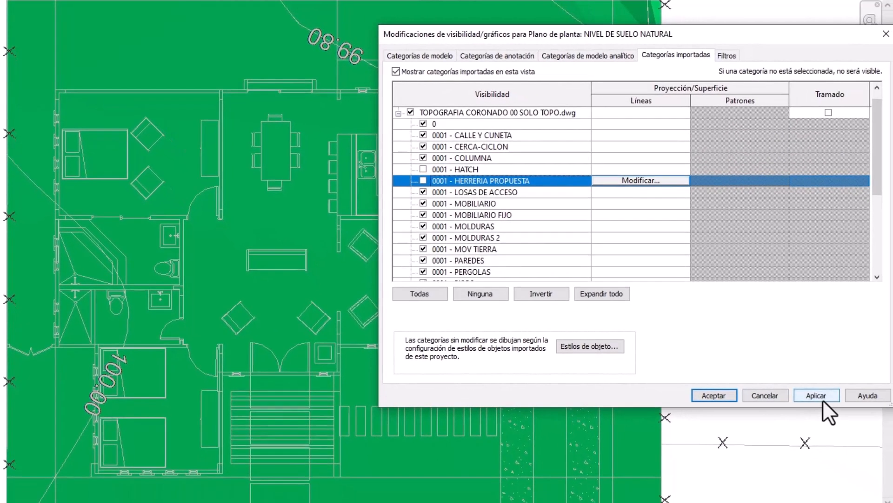
click(828, 399)
Show the 0001 - HATCH layer again, hide 0001 - LOSAS DE ACCESO, and apply the overrides
click(468, 187)
click(423, 169)
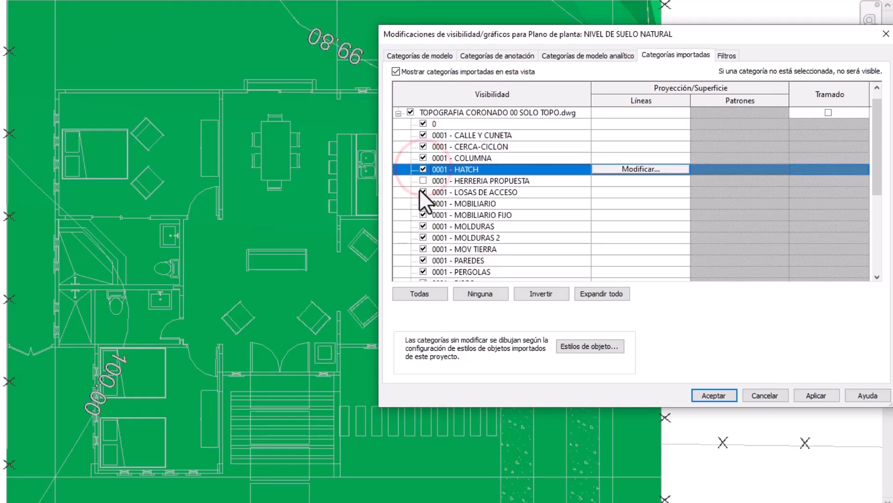
click(422, 191)
click(423, 191)
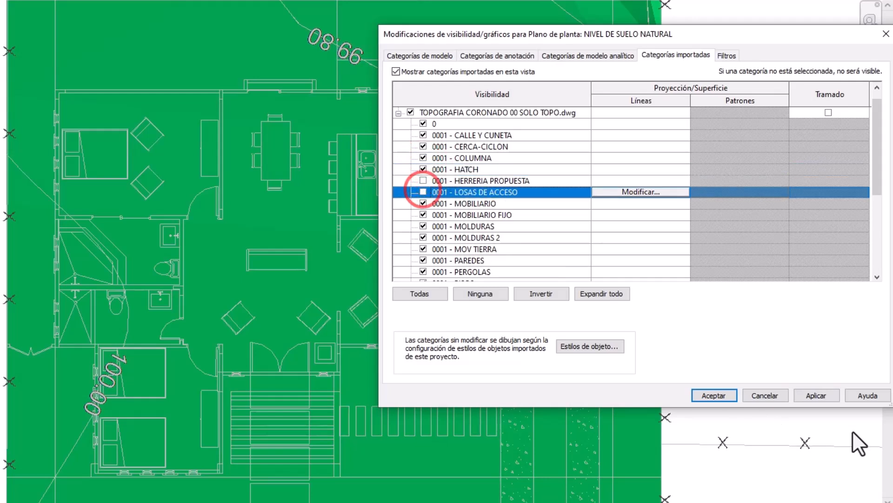
click(829, 395)
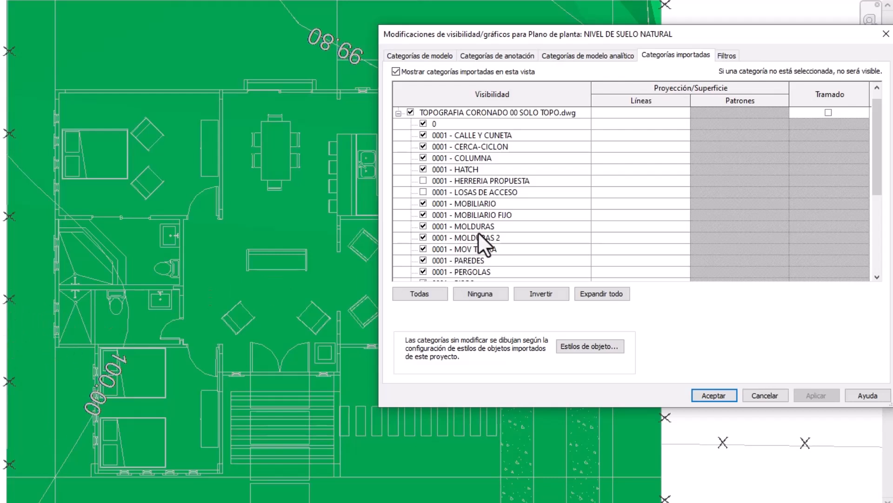
Hide the 0001 - PERGOLAS layer of the imported drawing and apply the overrides
click(423, 271)
click(423, 261)
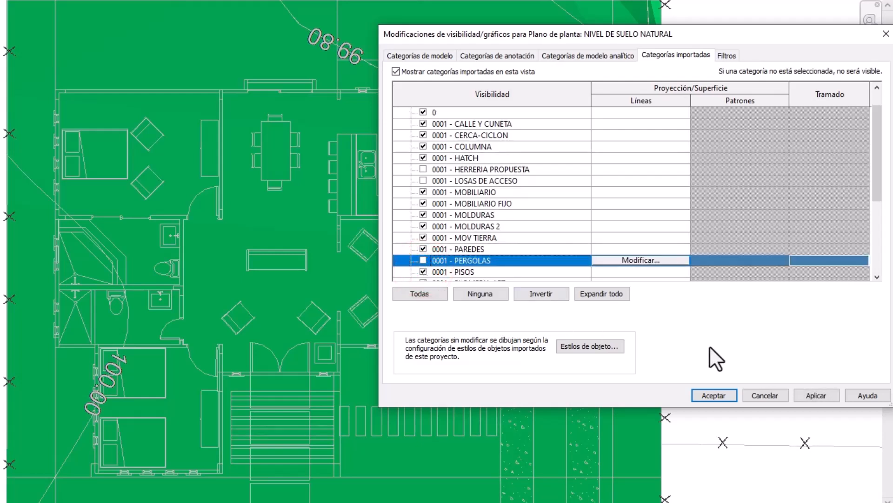
click(808, 392)
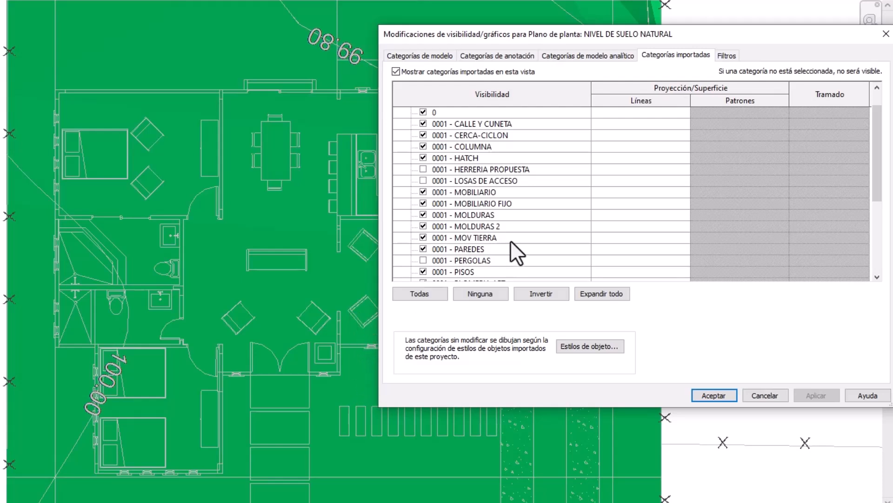
Show the 0001 - PERGOLAS and 0001 - LOSAS DE ACCESO layers again and accept the visibility overrides
scroll(512, 238, down, 3)
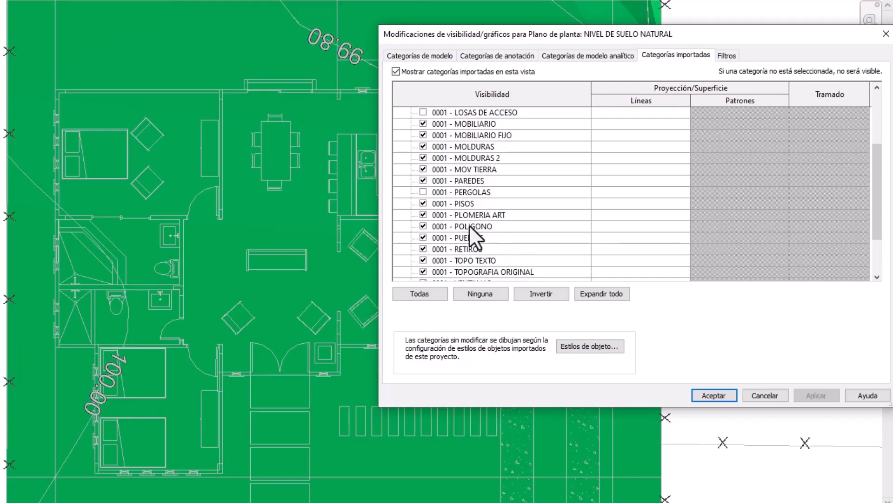
click(424, 215)
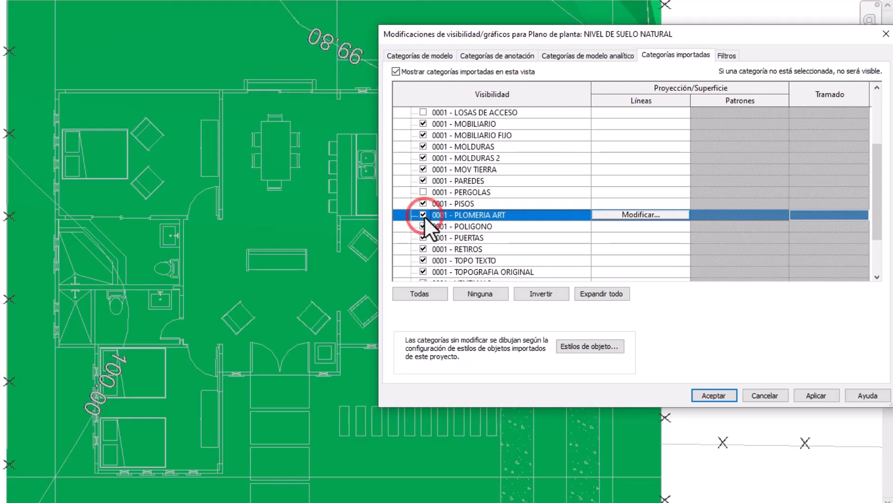
click(423, 192)
click(420, 112)
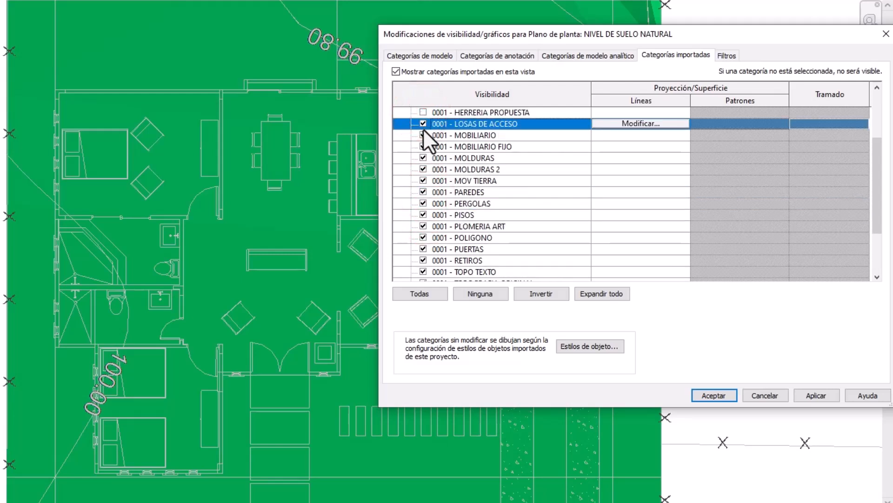
click(827, 394)
click(733, 396)
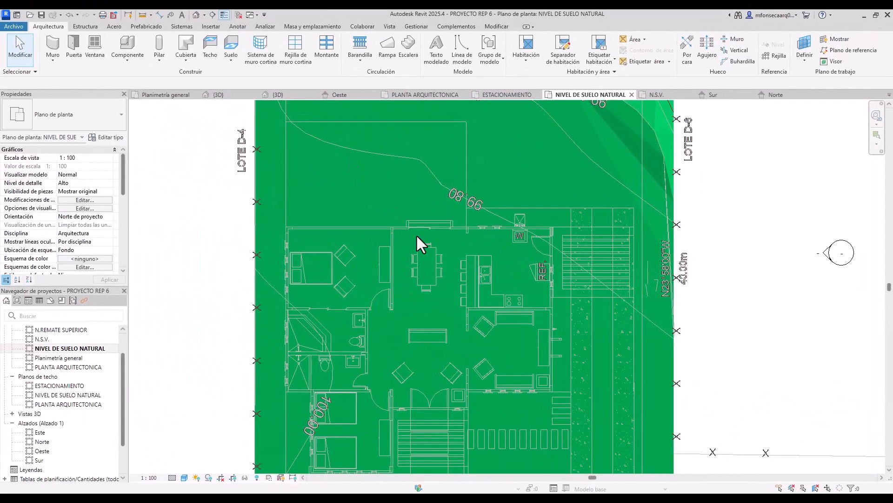
Examine the house layout of the imported drawing over the terrain, both close up and across the whole lot
scroll(419, 242, down, 2)
scroll(425, 267, up, 4)
scroll(405, 245, down, 1)
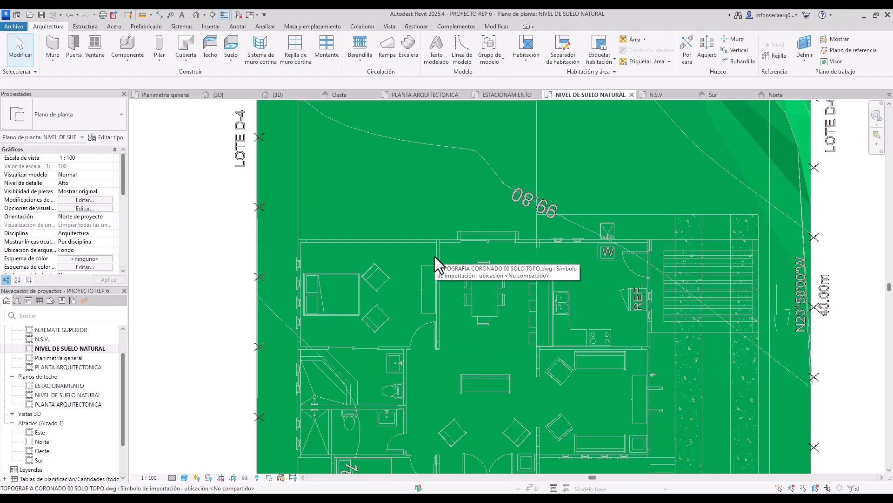
scroll(433, 256, down, 2)
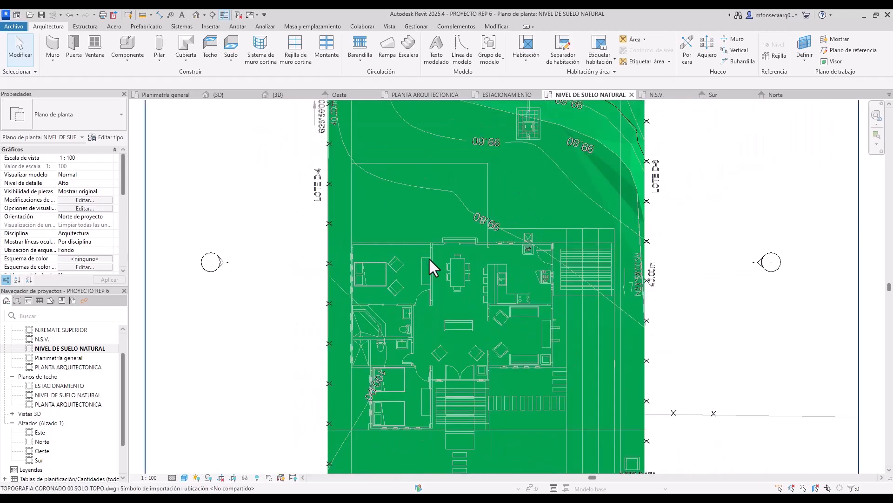
scroll(428, 258, up, 1)
scroll(429, 258, up, 1)
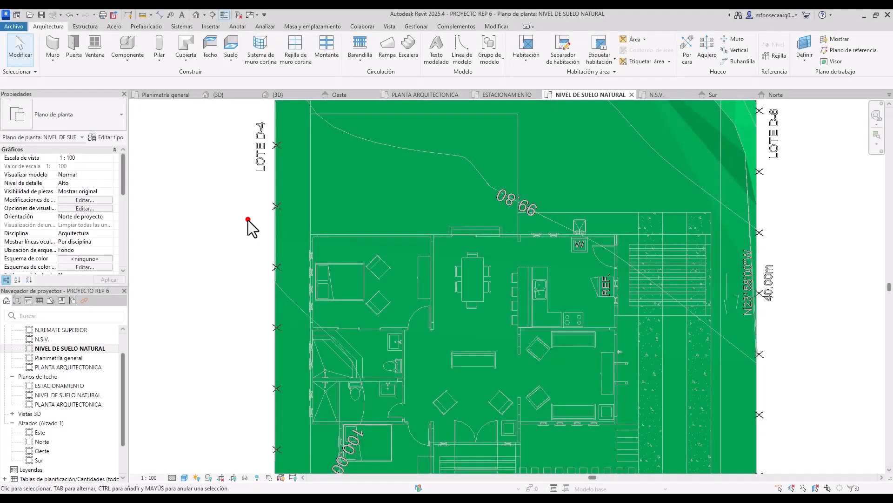
scroll(427, 266, down, 3)
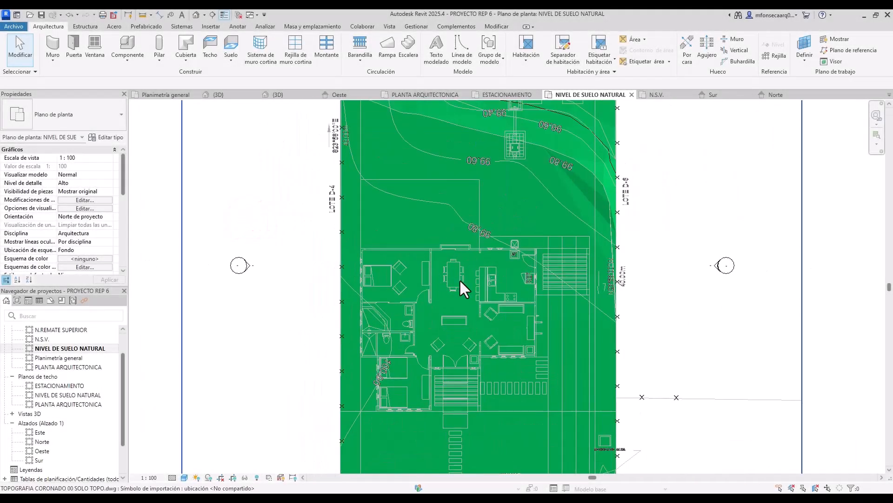
scroll(423, 291, down, 3)
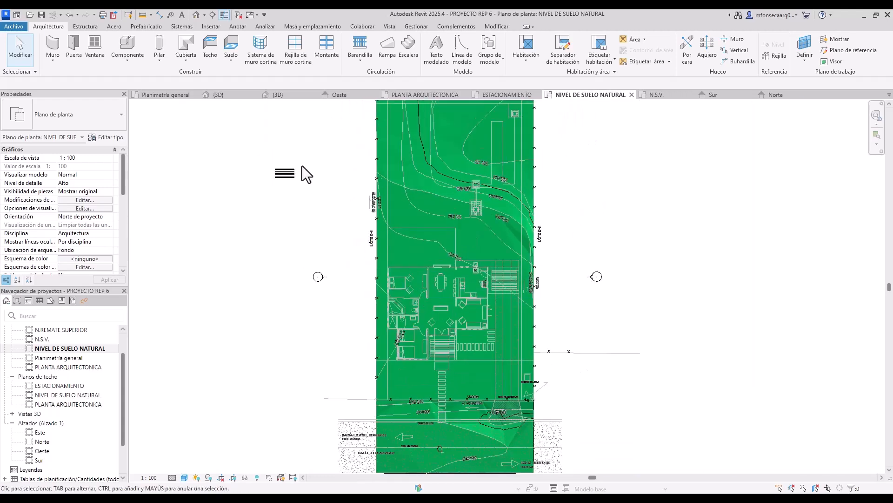
Check the wall types of the two uppermost sample walls placed beside the terrain
scroll(285, 176, up, 4)
click(280, 186)
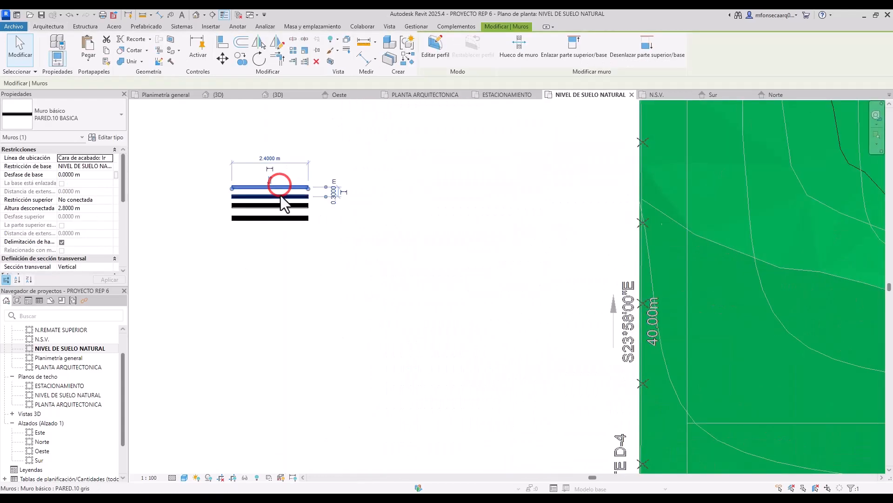
click(281, 198)
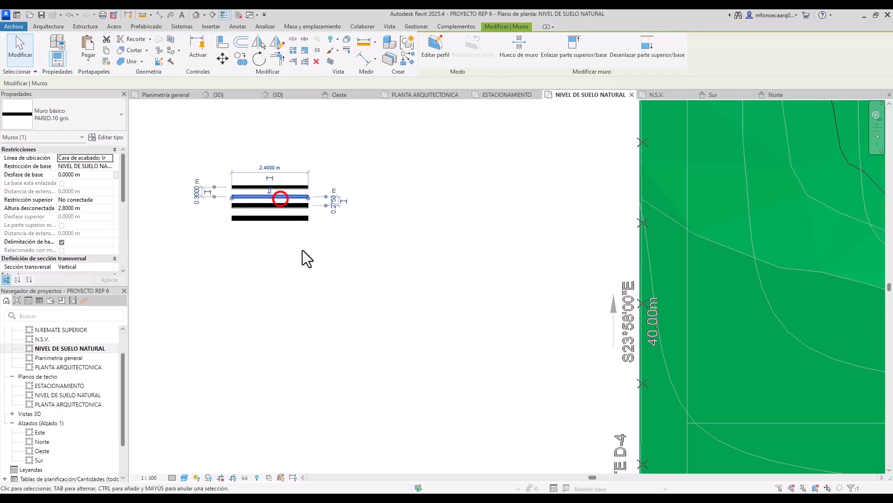
click(303, 265)
scroll(239, 227, down, 3)
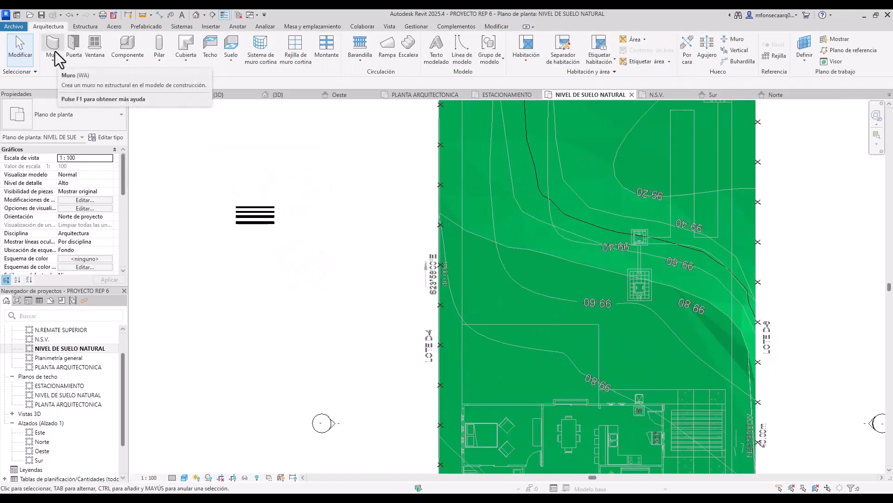
Start a new architectural wall with the basic wall type PARED.10 BASICA
click(67, 24)
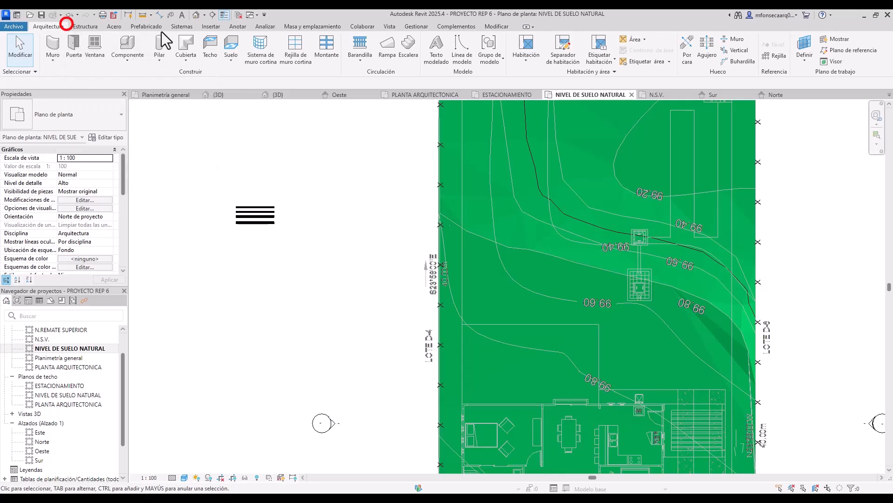
click(56, 47)
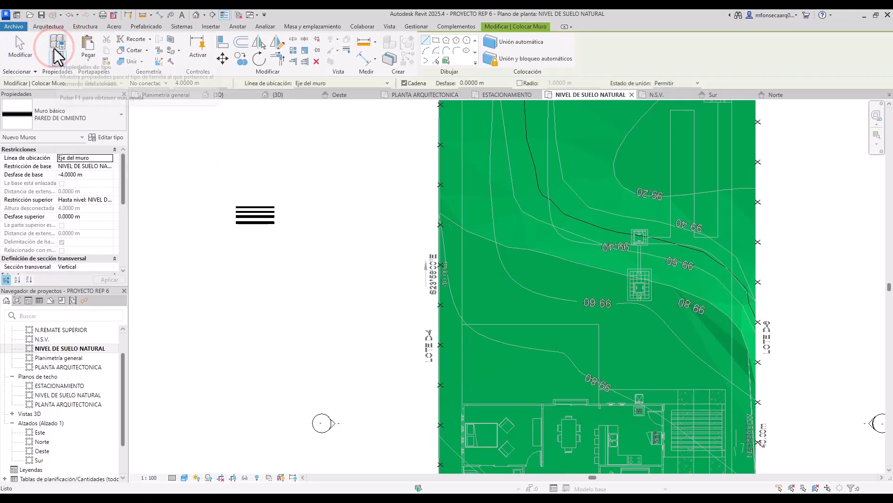
click(91, 117)
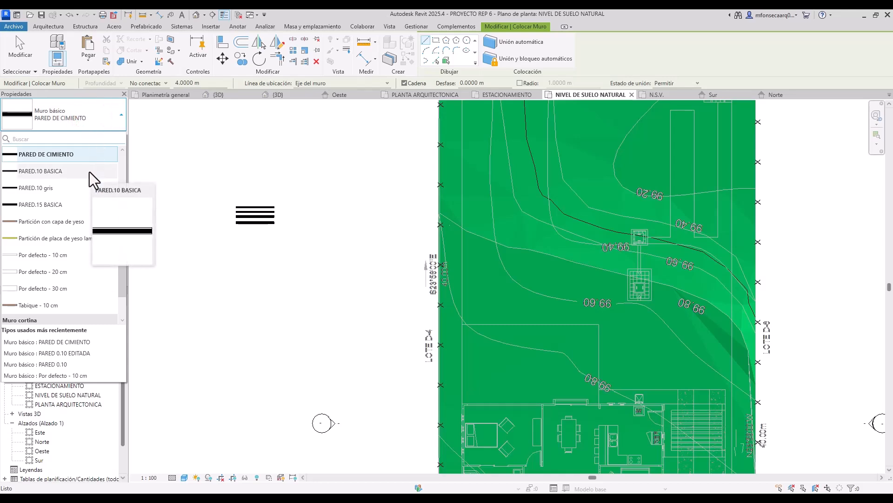
click(90, 172)
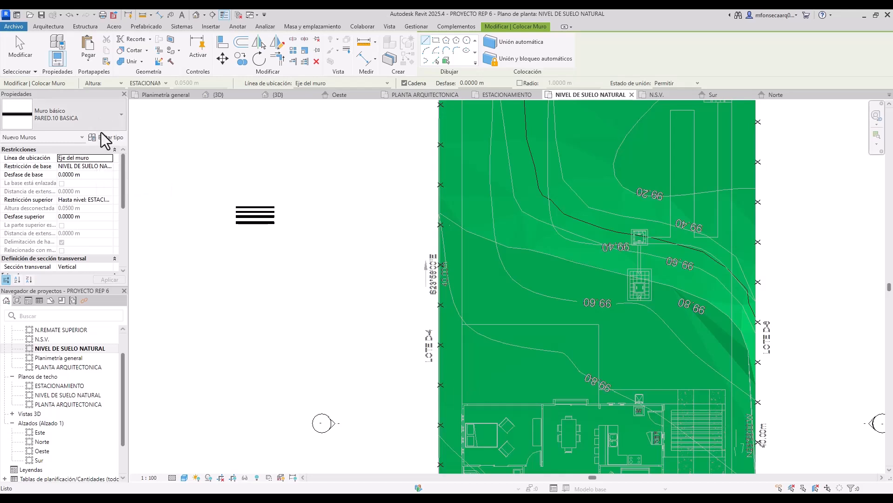
Set the new wall's top constraint to the level N.REMATE SUPERIOR
click(112, 166)
click(112, 174)
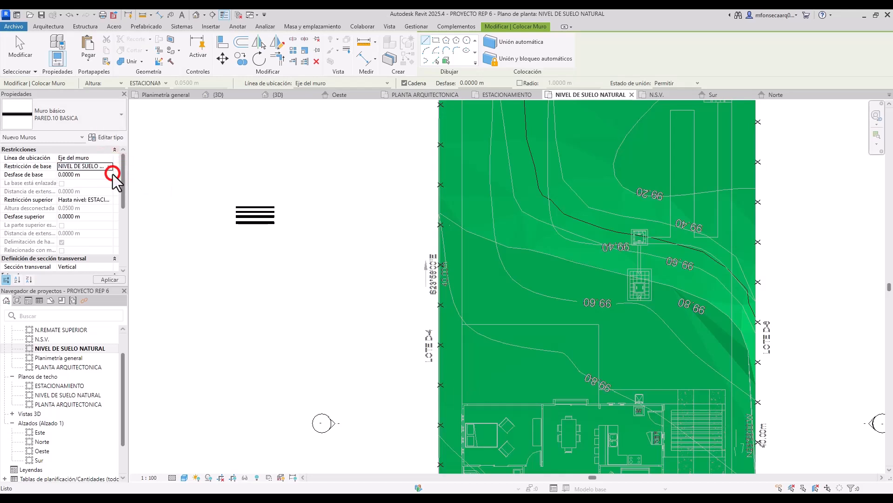
click(111, 200)
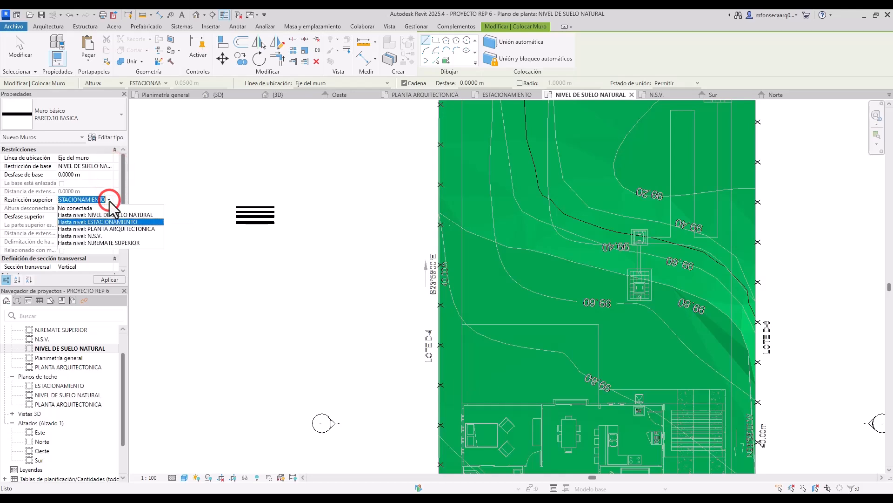
click(112, 242)
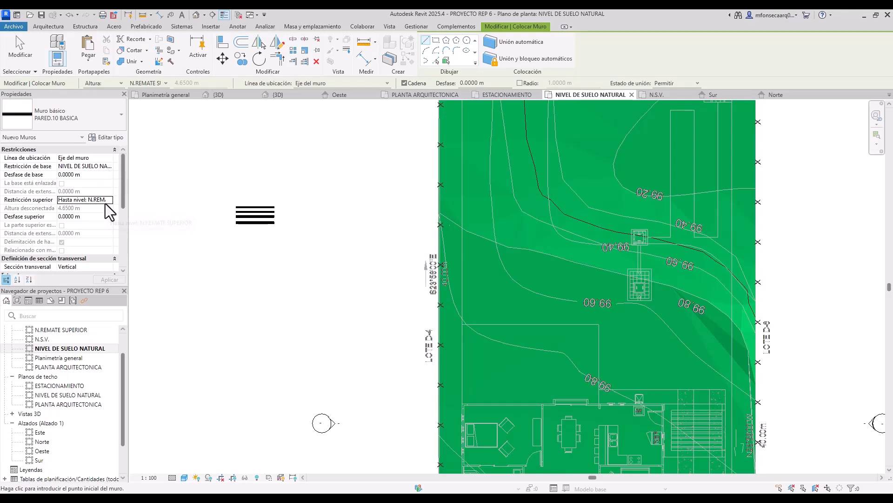
Set the new wall to Altura, with top constraint N.REMATE SUPERIOR and location line Cara de acabado: Exterior
scroll(222, 224, down, 5)
scroll(390, 318, up, 10)
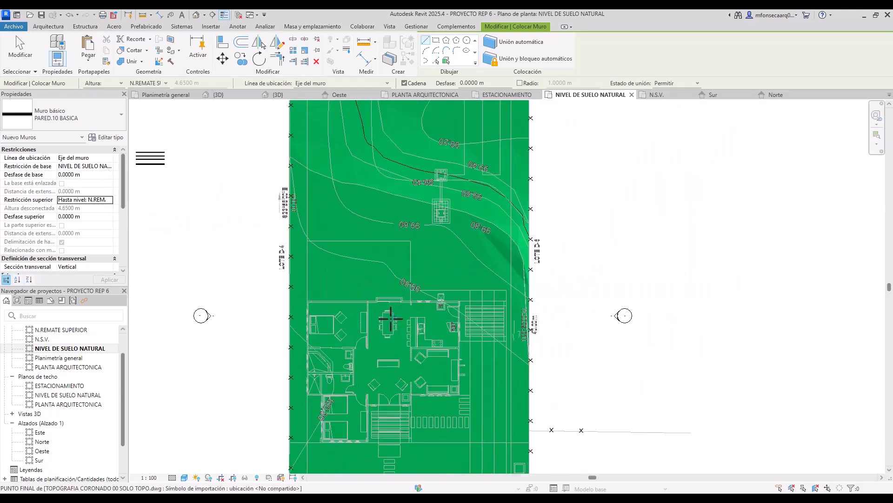
scroll(559, 306, up, 5)
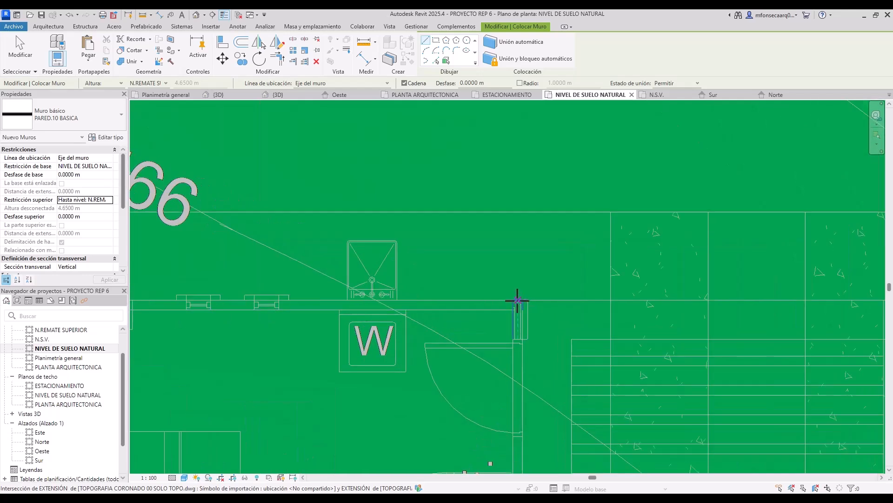
scroll(438, 297, down, 1)
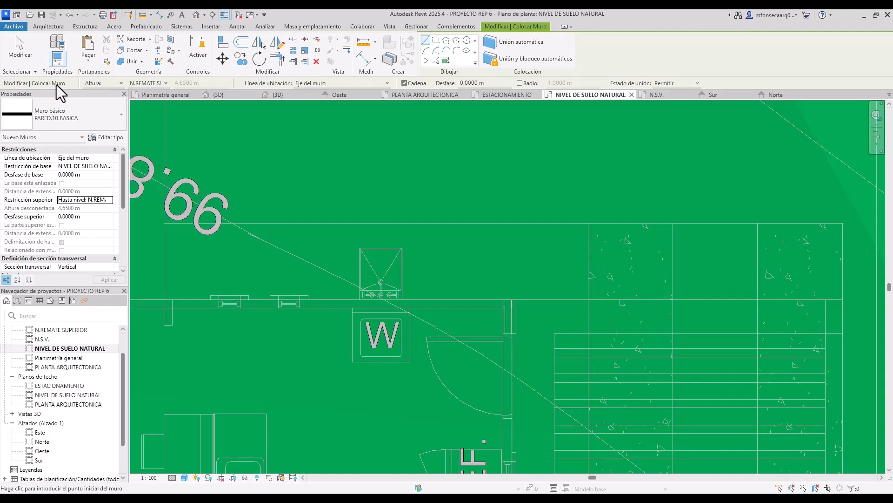
click(121, 84)
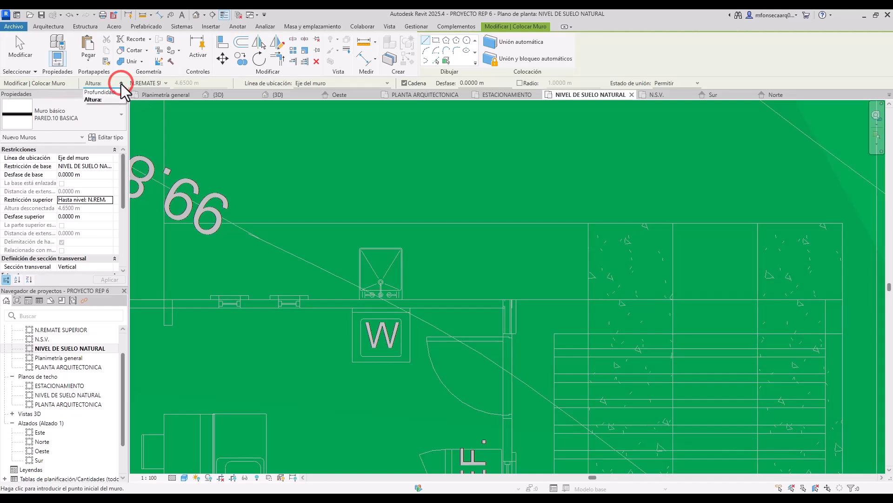
click(118, 98)
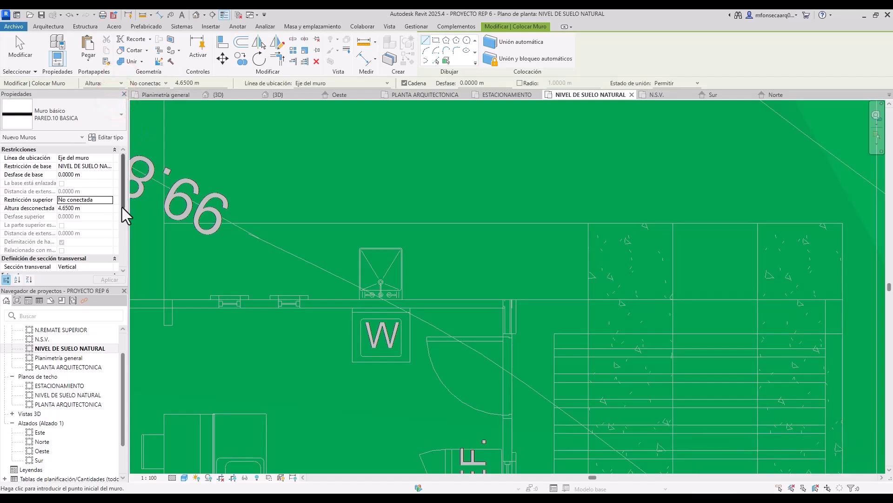
click(116, 199)
click(111, 199)
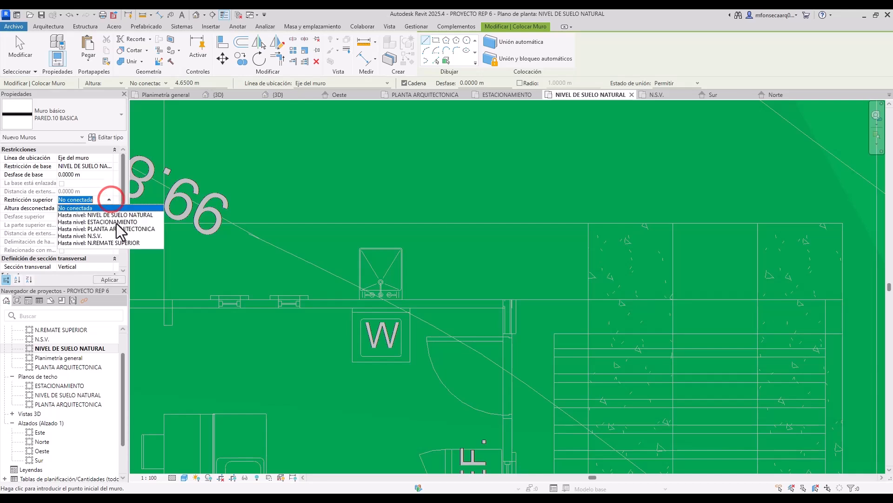
click(119, 242)
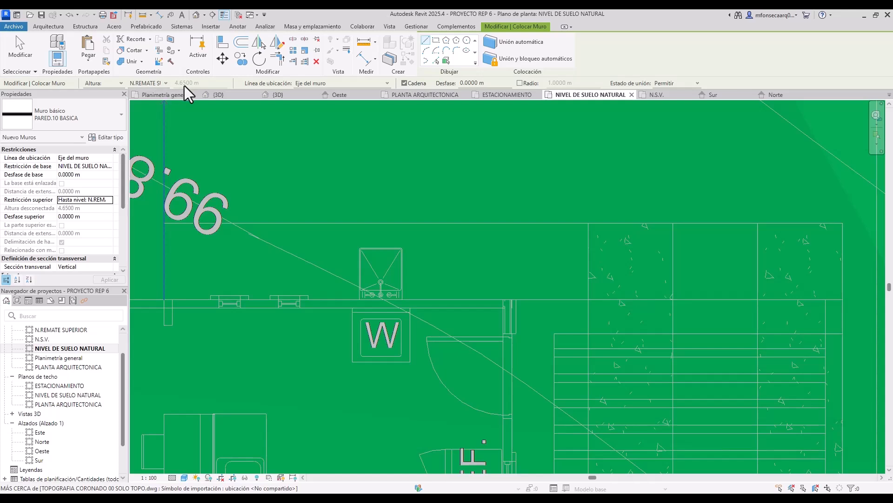
click(328, 83)
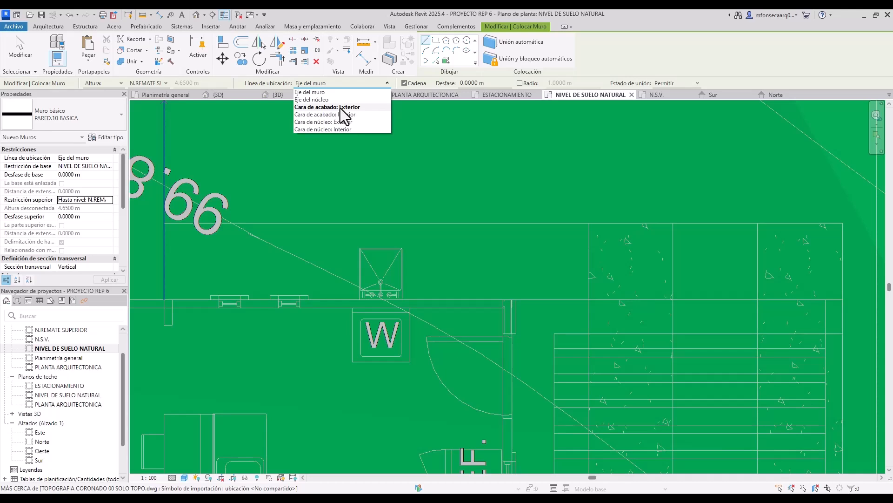
click(339, 107)
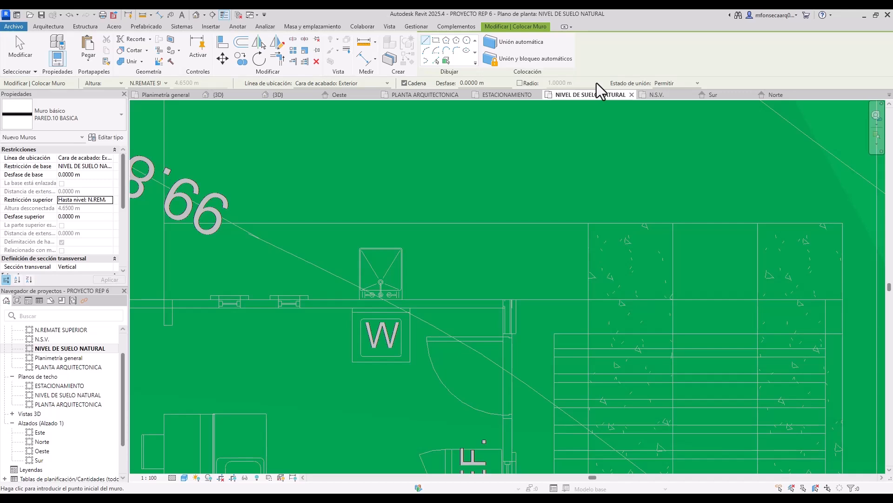
scroll(506, 254, down, 4)
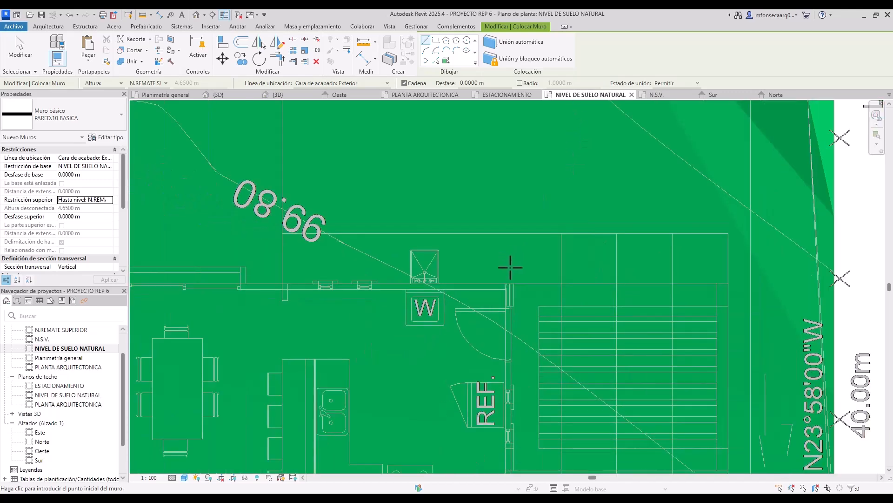
scroll(547, 280, down, 1)
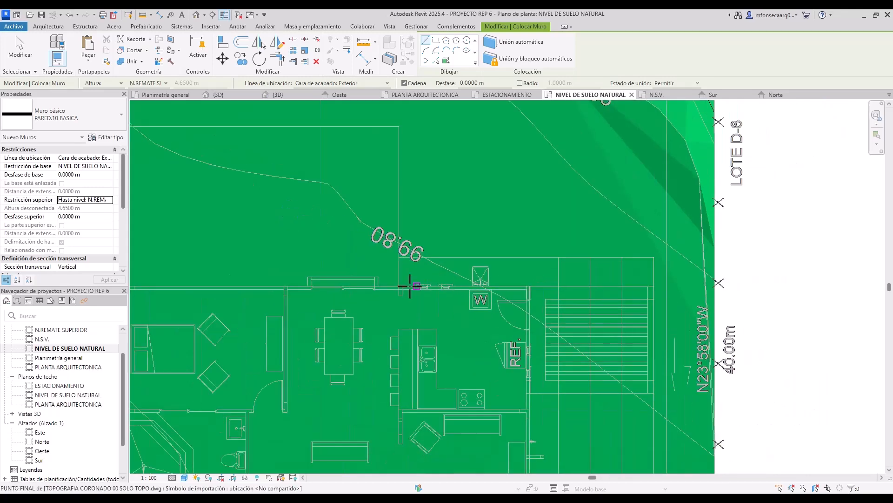
scroll(518, 292, up, 3)
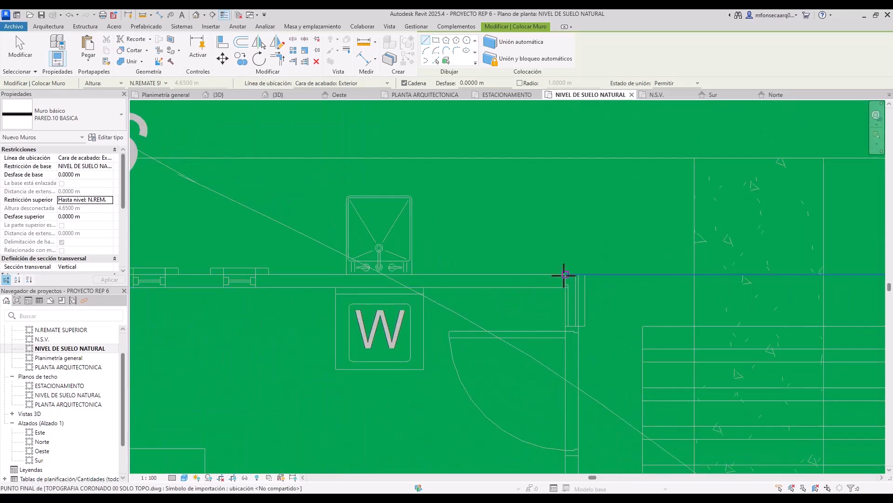
click(564, 274)
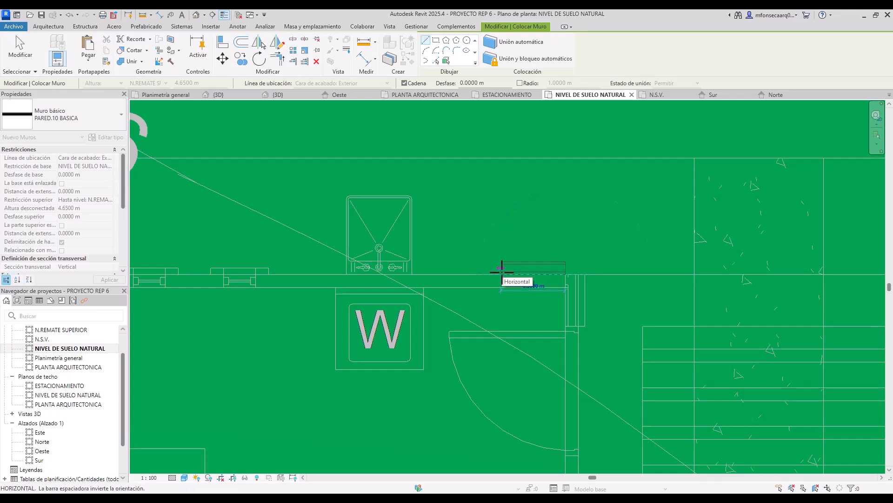
key(Escape)
Draw the upper exterior wall from the bedroom's outer corner to the outer corner beside the kitchen's service door
scroll(604, 293, down, 5)
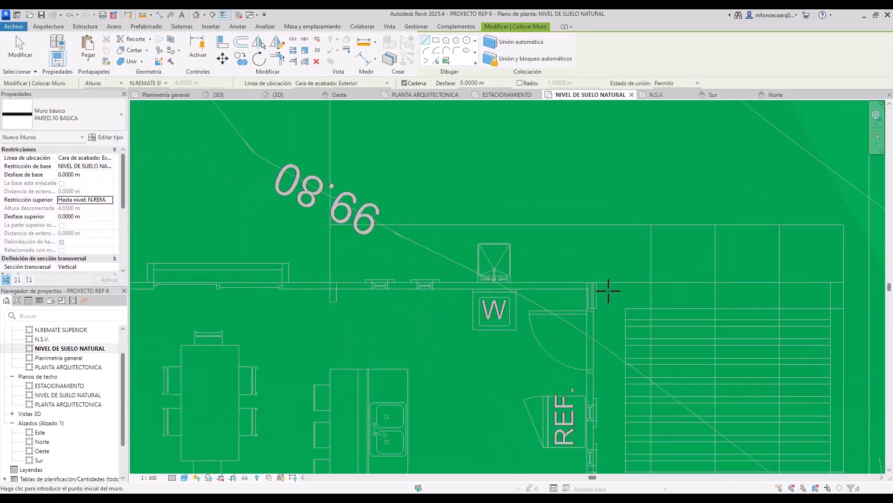
middle_drag(291, 296, 465, 303)
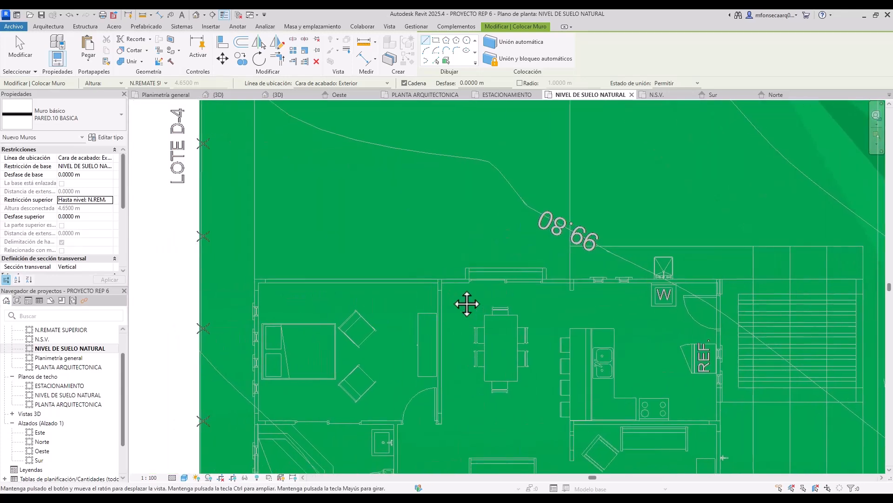
scroll(243, 292, up, 5)
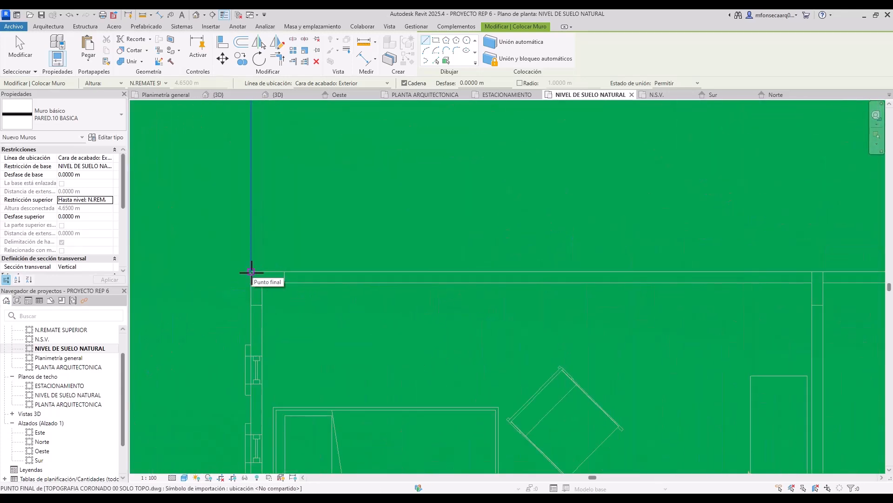
click(251, 271)
scroll(253, 280, down, 3)
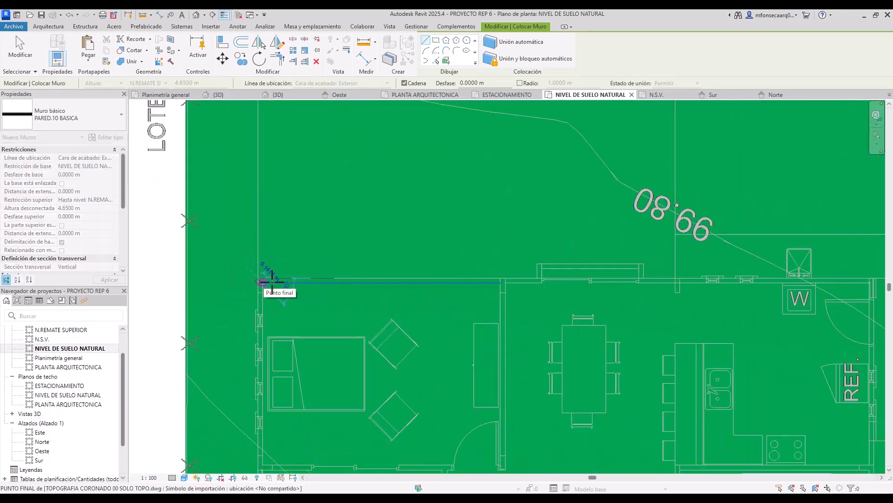
scroll(295, 255, down, 3)
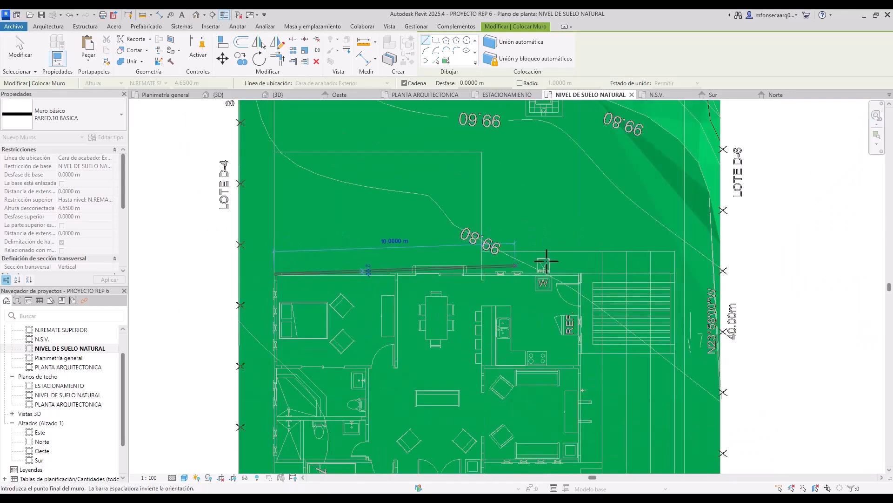
scroll(593, 275, up, 5)
scroll(586, 279, up, 3)
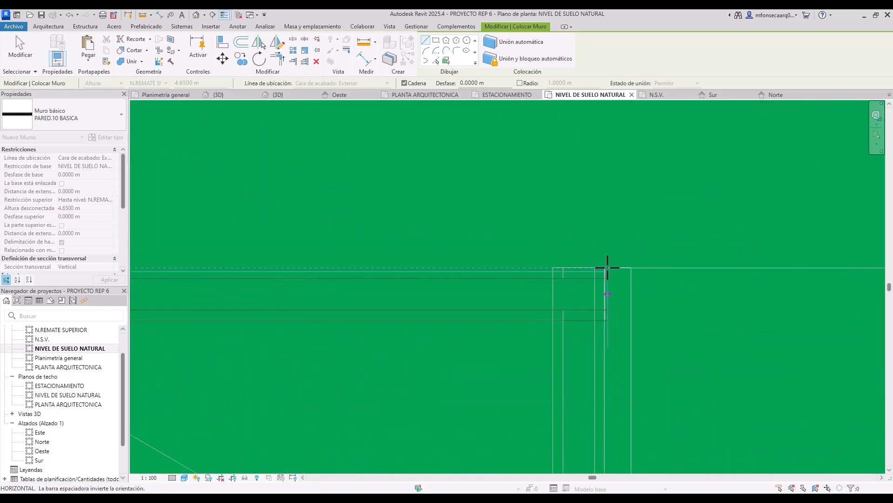
scroll(604, 268, down, 6)
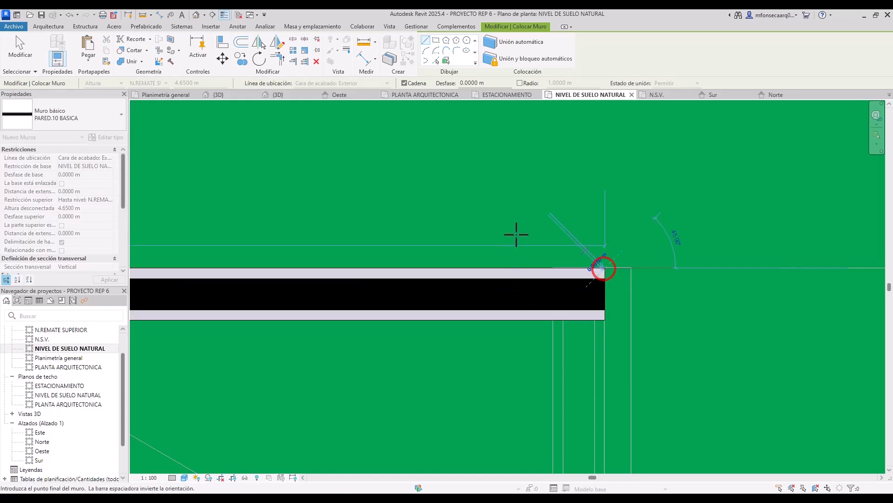
Continue the wall chain down the kitchen and living room side to the living room's lower outer corner
scroll(544, 272, down, 1)
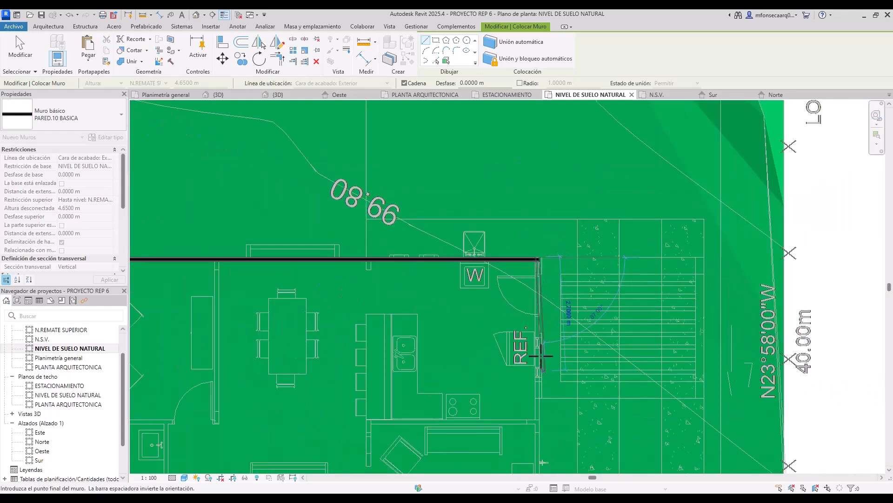
middle_drag(560, 376, 529, 188)
middle_drag(524, 431, 520, 362)
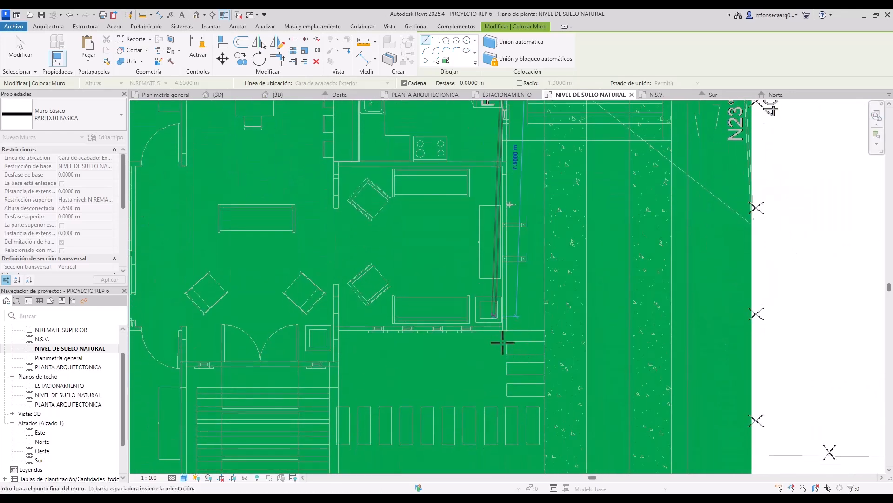
scroll(508, 331, up, 5)
click(531, 329)
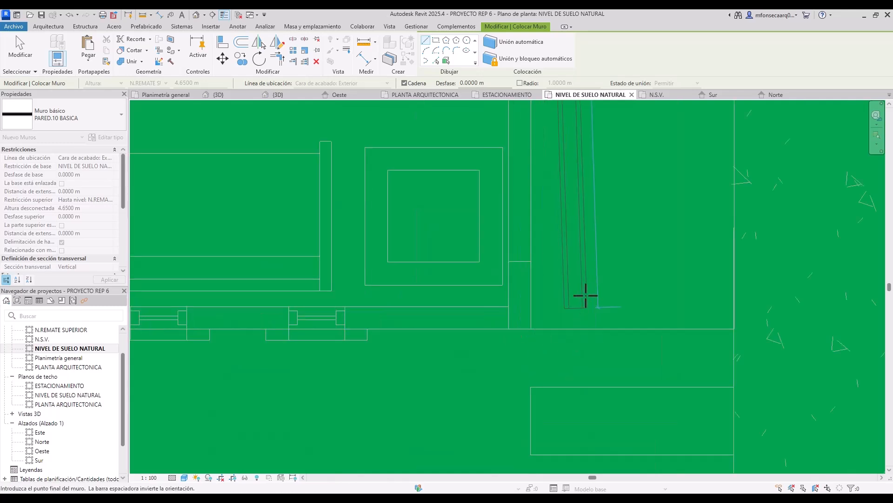
Continue the walls 4 m along the living room's lower edge, then about 0.85 m down to the entrance line
scroll(577, 335, down, 4)
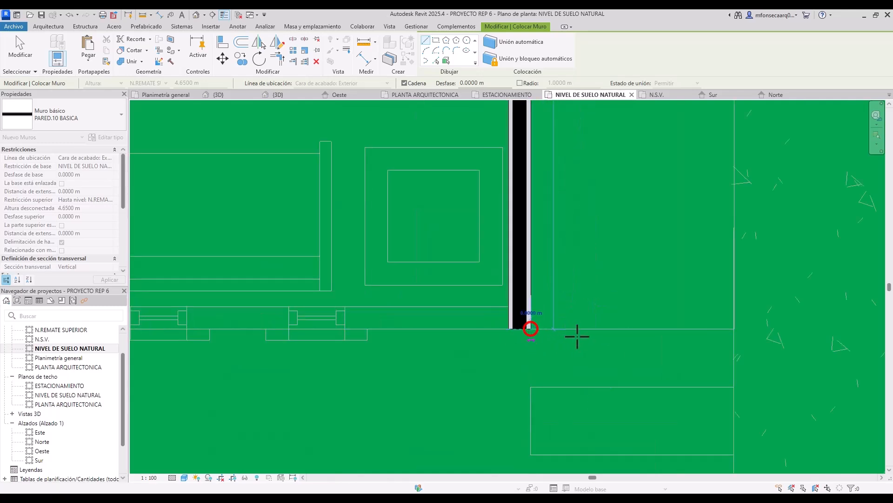
scroll(309, 330, up, 5)
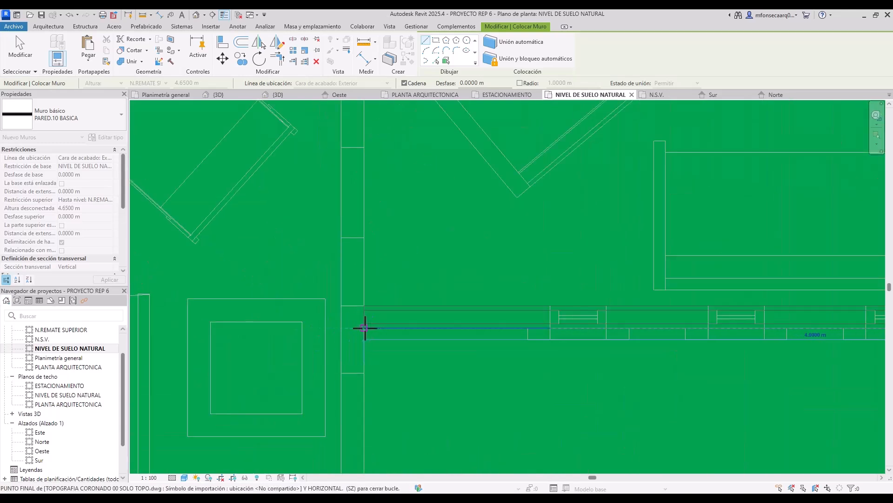
click(365, 328)
scroll(353, 373, down, 3)
scroll(361, 396, up, 3)
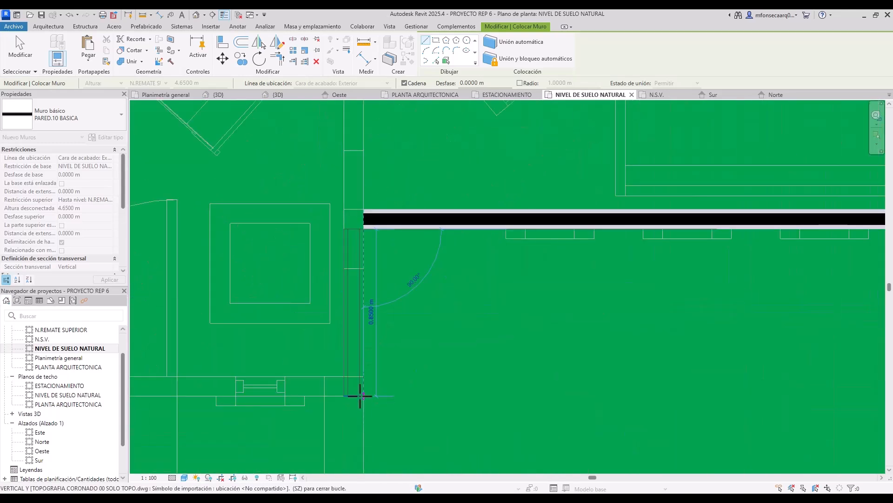
click(360, 396)
Continue the walls across the entrance double door and down the adjoining side of the two-bed bedroom to its lower corner
scroll(377, 394, down, 3)
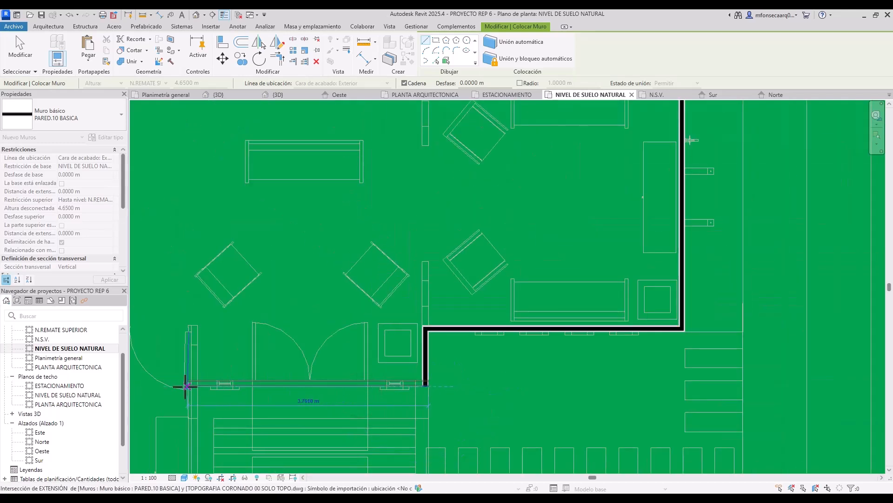
scroll(185, 386, up, 5)
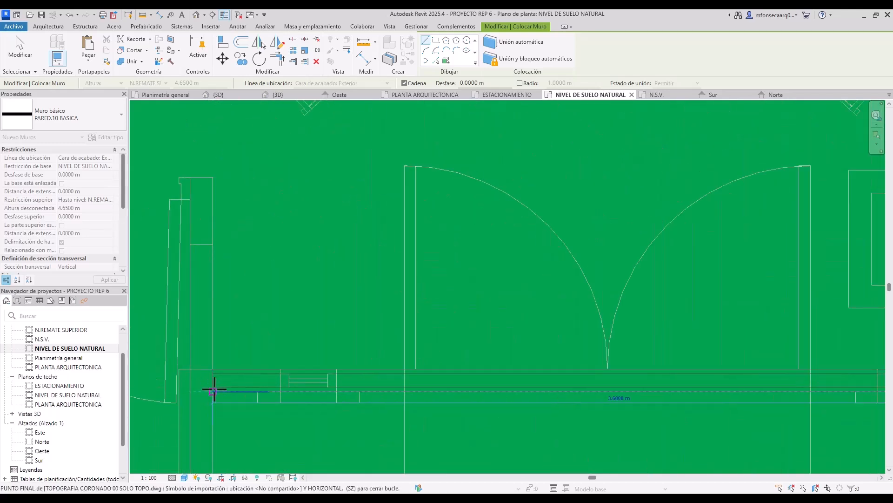
click(215, 386)
scroll(268, 329, down, 5)
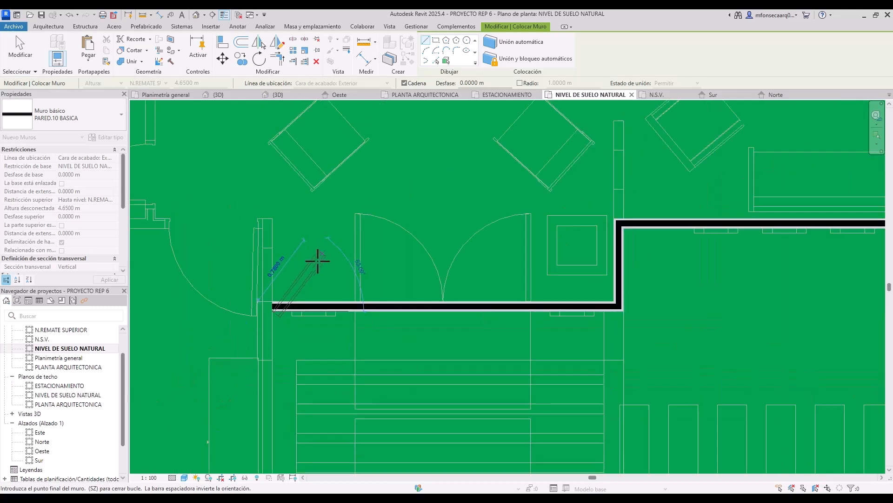
middle_drag(275, 409, 369, 375)
scroll(369, 375, up, 6)
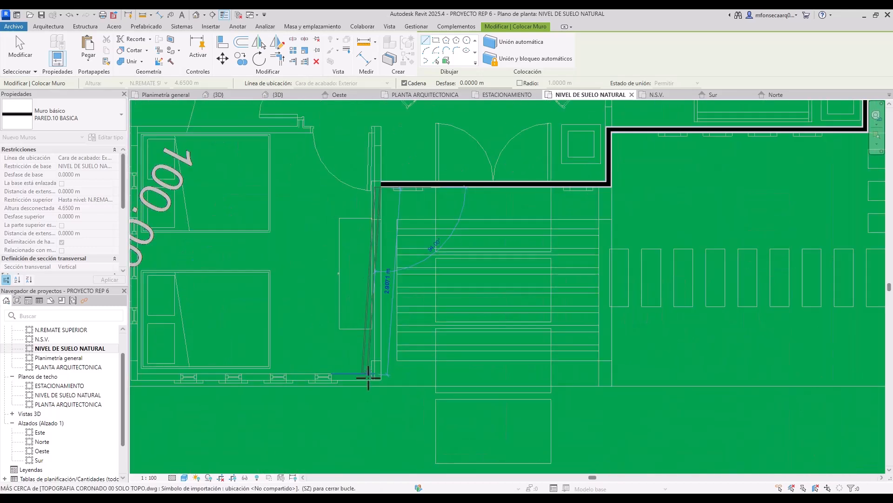
click(392, 379)
Draw the two-bed bedroom's lower wall along the four windows to the house's outer corner
scroll(449, 379, down, 5)
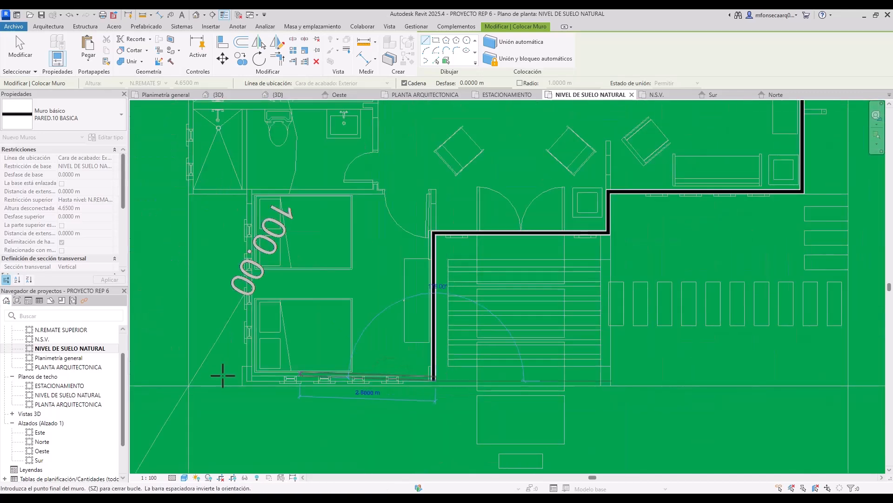
scroll(274, 383, up, 2)
scroll(274, 383, up, 3)
scroll(277, 386, down, 4)
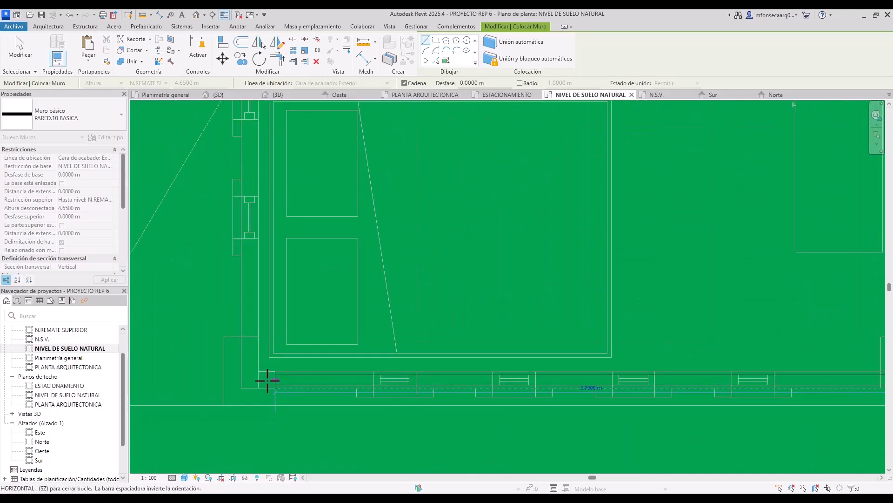
scroll(261, 379, up, 4)
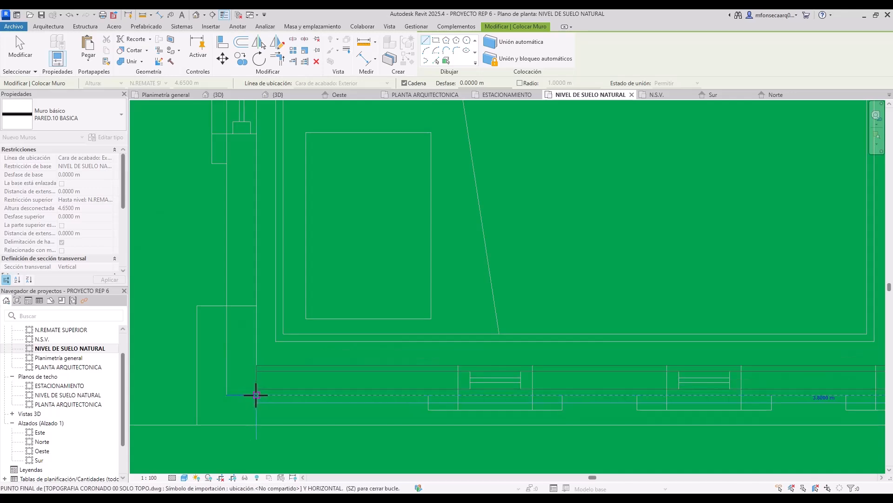
click(226, 392)
Draw the two-bed bedroom's outer side wall from its lower corner up to the bathroom's dividing wall and end the chain
scroll(232, 394, down, 4)
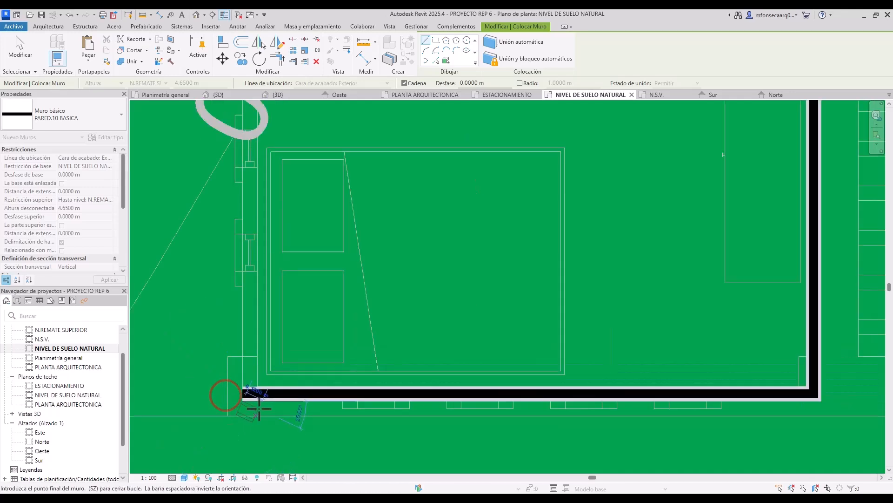
scroll(256, 287, up, 6)
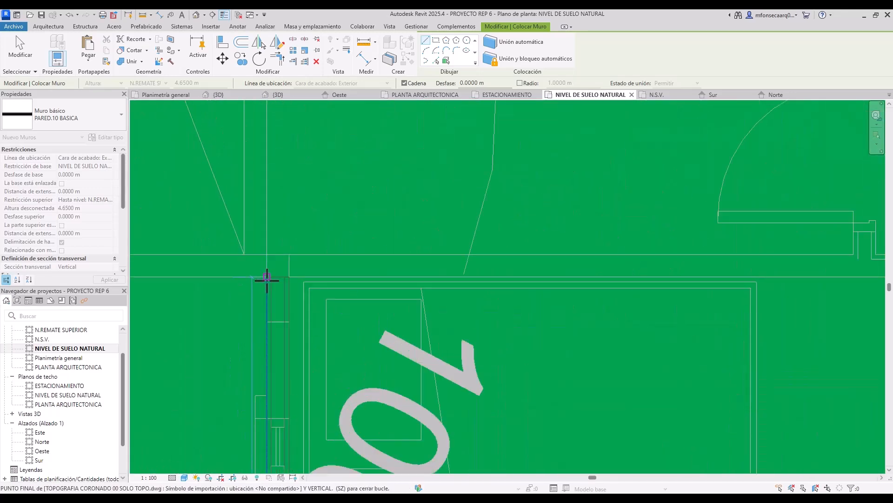
click(266, 254)
scroll(263, 253, down, 4)
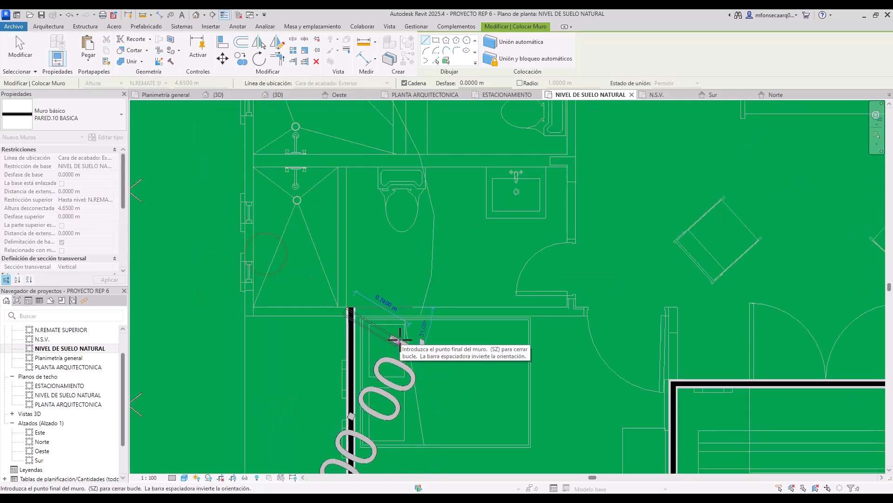
key(Escape)
Draw the short exterior wall along the lower edge of the shower, from the bedroom wall out to the house's outer line
scroll(341, 313, up, 2)
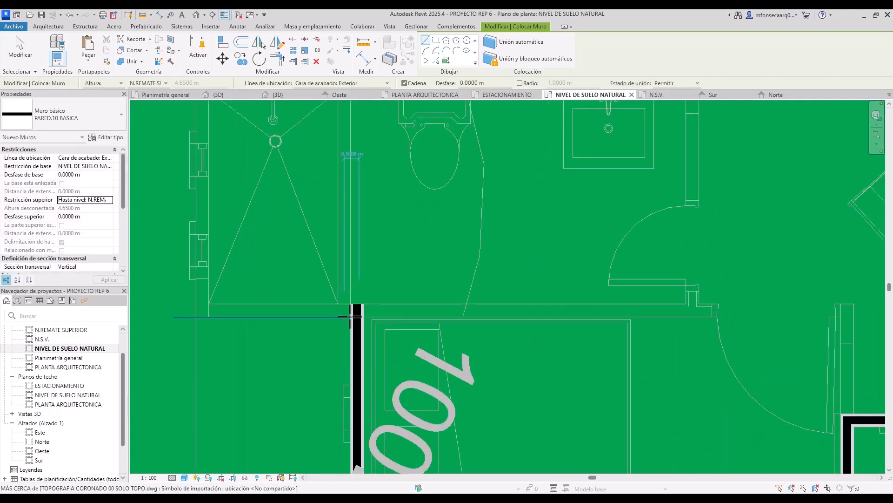
click(351, 316)
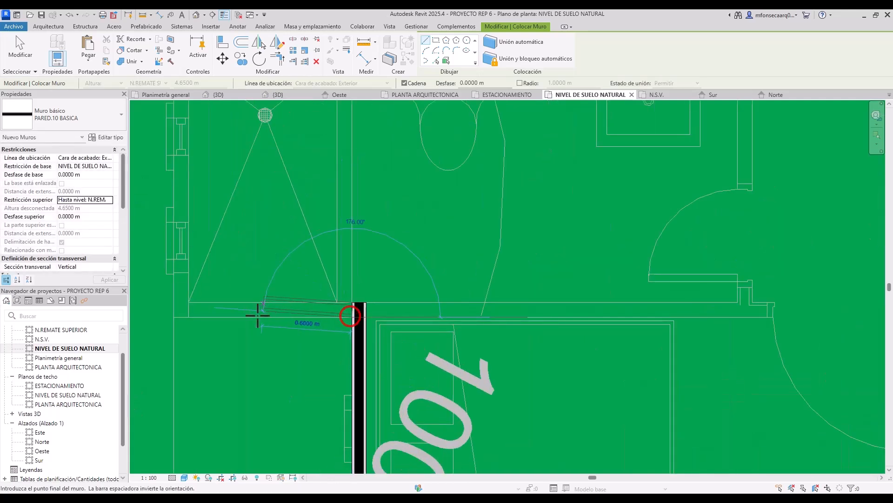
click(174, 317)
Close the exterior perimeter with a wall past the bathrooms and main bedroom to the first wall's upper corner, and finish the Wall command
scroll(232, 397, down, 9)
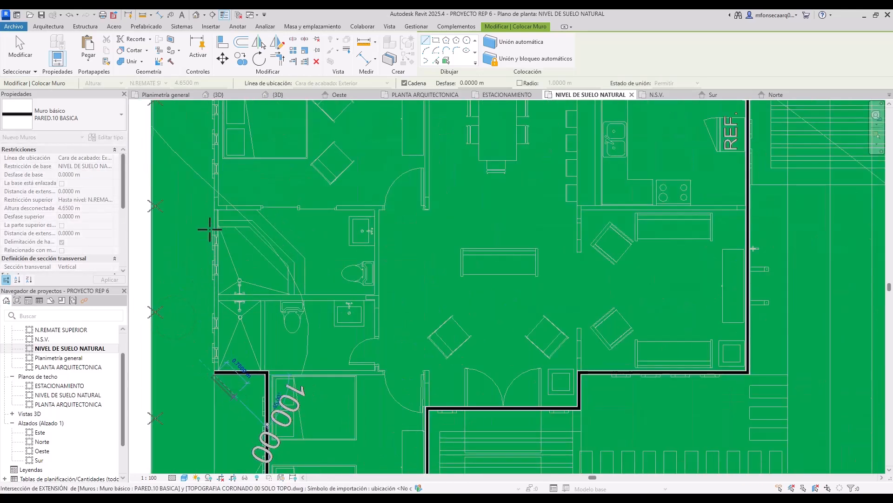
scroll(217, 193, up, 5)
scroll(243, 173, down, 2)
middle_drag(259, 226, 252, 491)
scroll(215, 263, up, 3)
scroll(215, 222, up, 2)
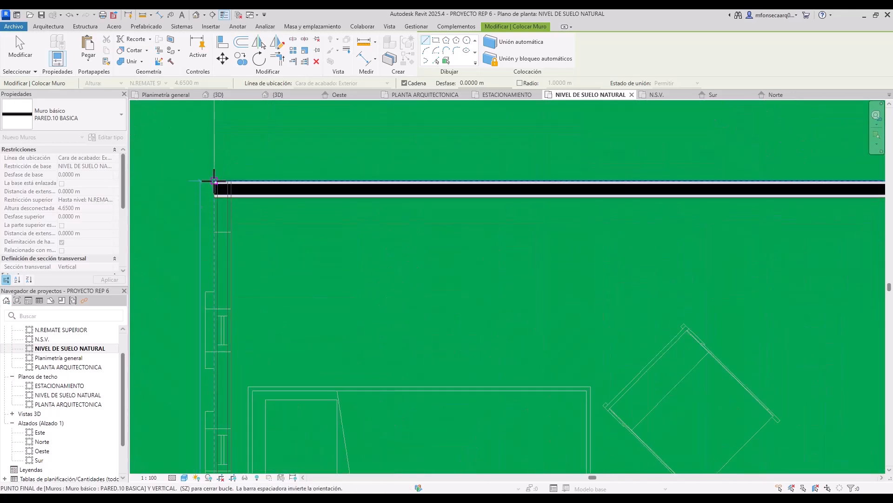
click(214, 181)
key(Escape)
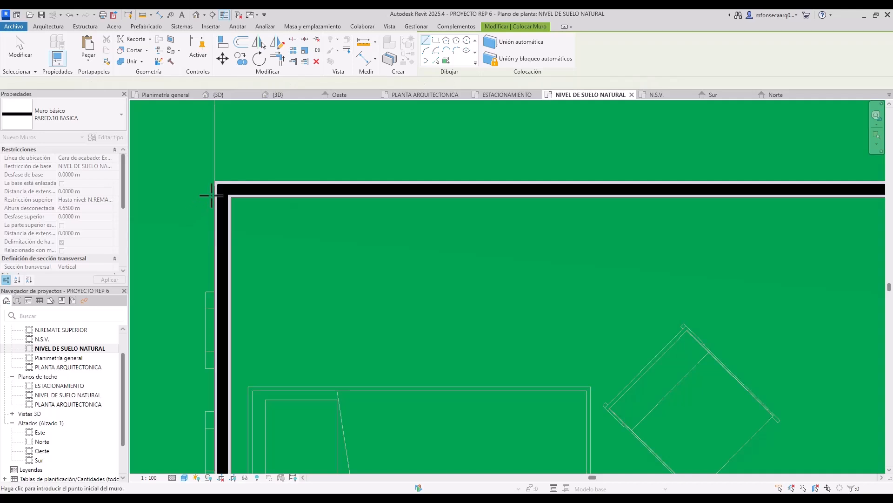
scroll(212, 194, down, 2)
key(Escape)
Inspect the upper corner join and the complete exterior wall outline in the plan
scroll(219, 200, up, 4)
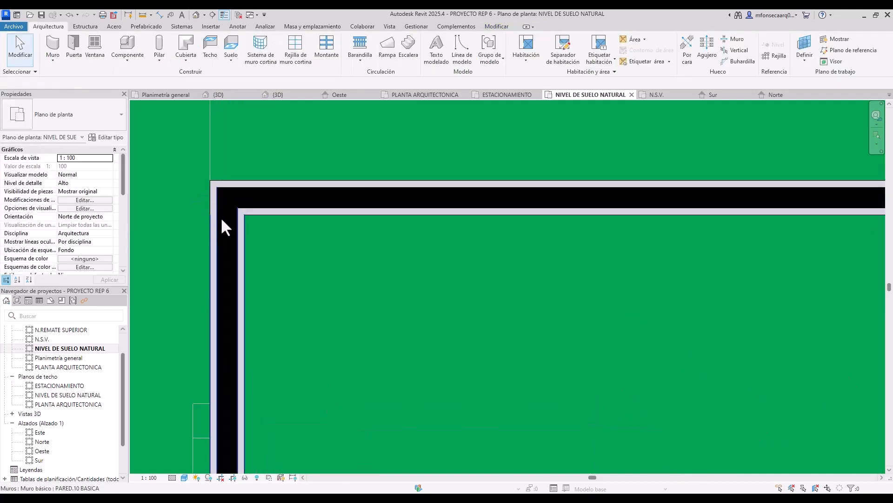
scroll(243, 239, down, 3)
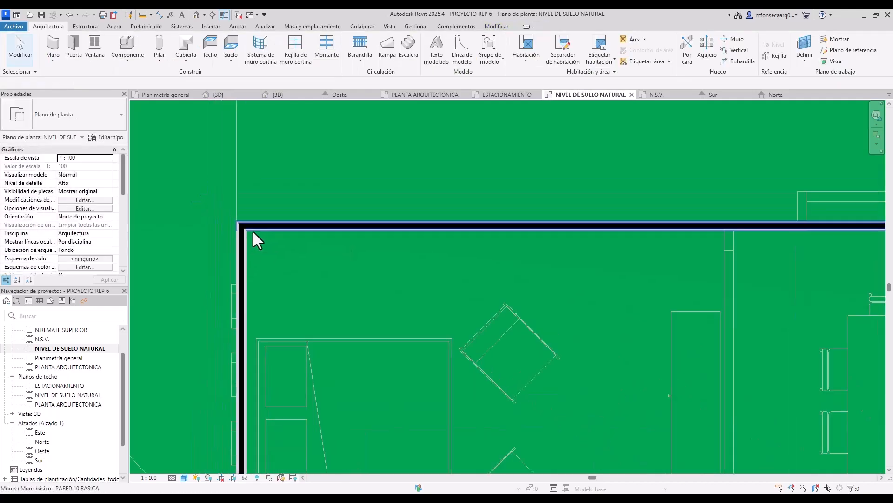
scroll(253, 233, down, 6)
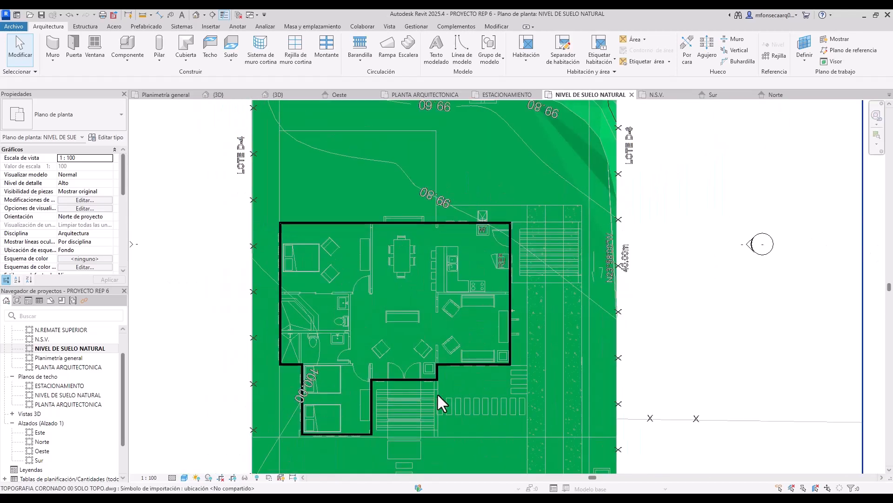
scroll(367, 437, up, 3)
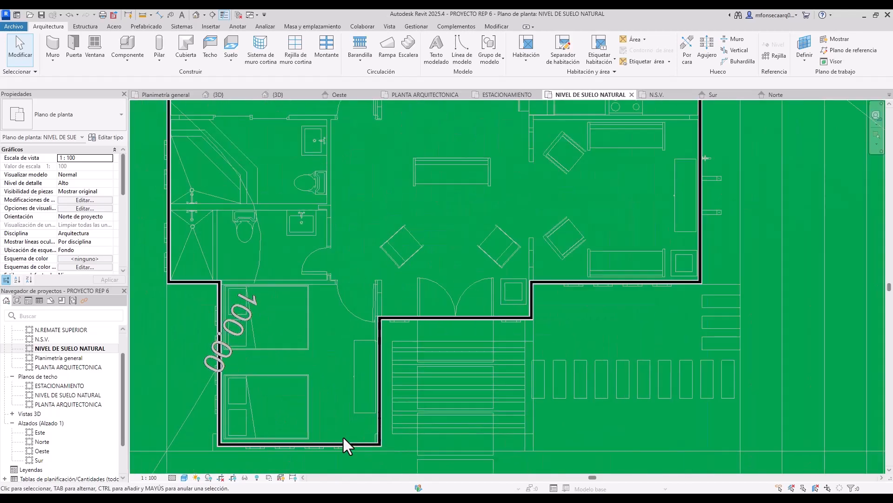
scroll(350, 404, down, 3)
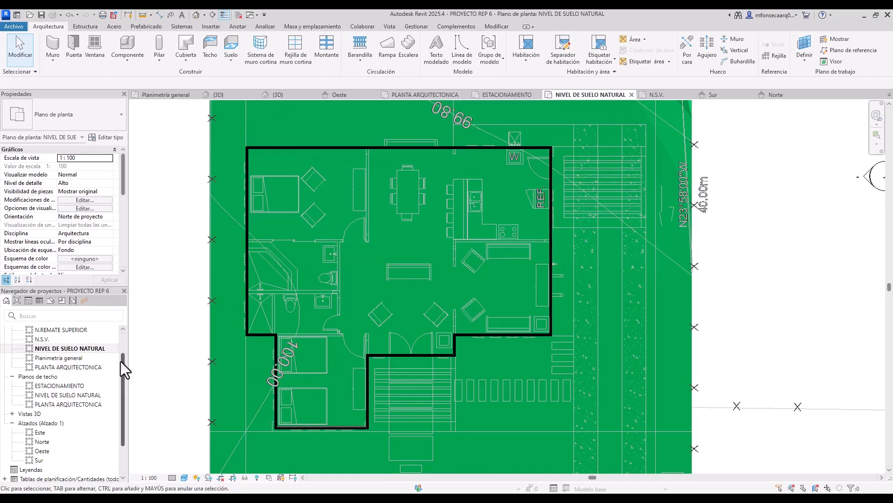
Open the Sur elevation and save the project
drag(121, 361, 122, 384)
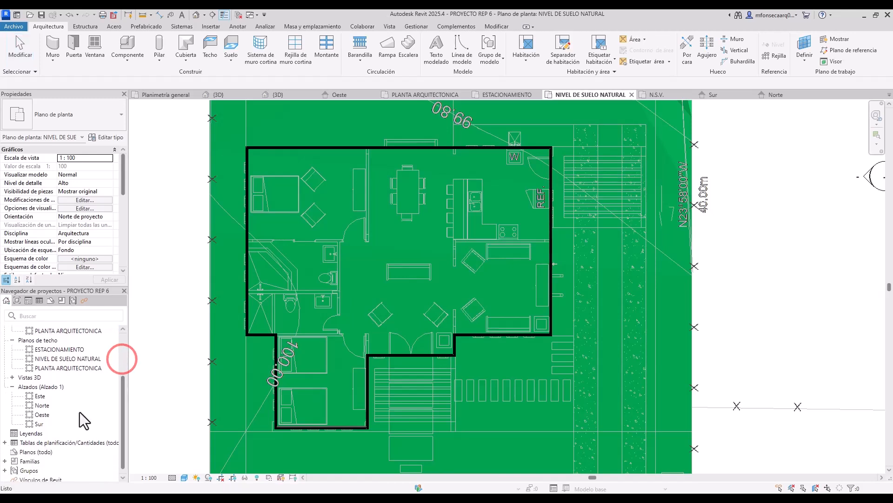
click(41, 424)
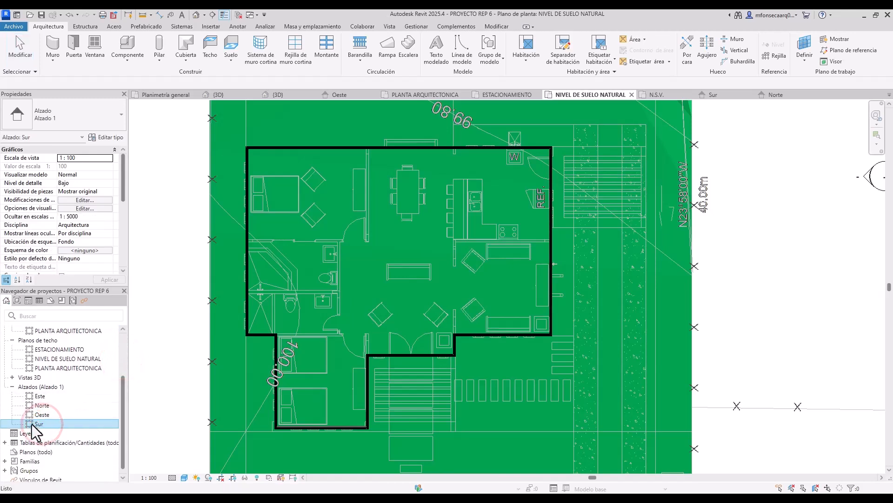
double_click(37, 424)
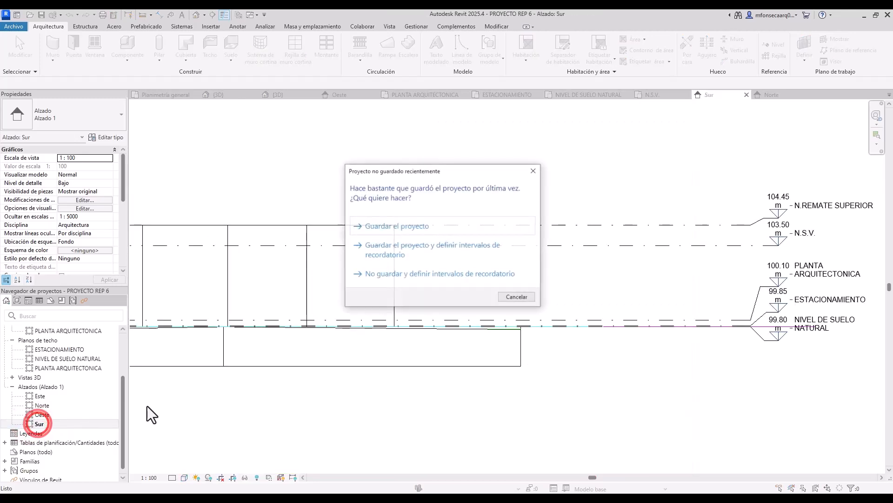
click(449, 226)
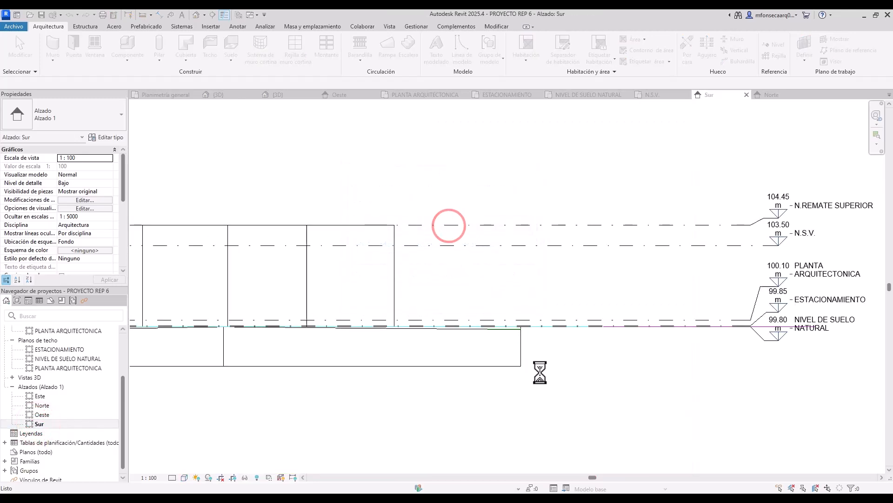
Examine the exterior walls' height against the project levels in the Sur elevation
scroll(546, 370, down, 3)
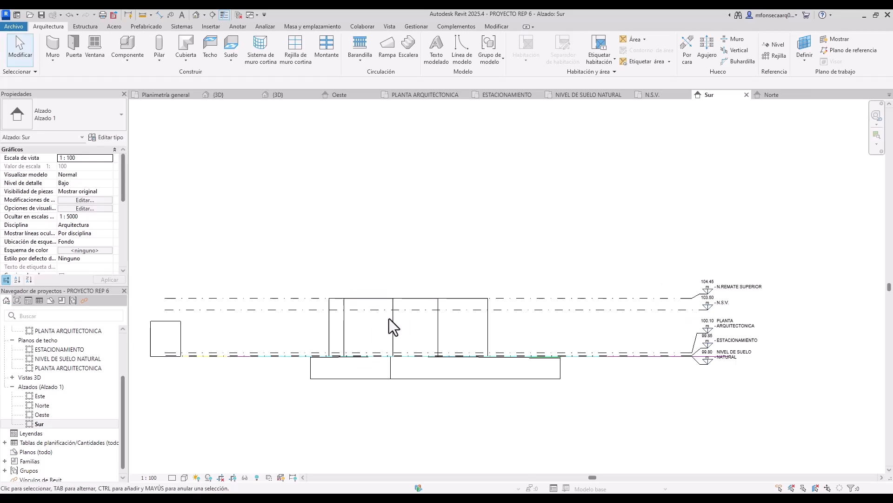
scroll(389, 318, up, 2)
click(433, 294)
click(478, 266)
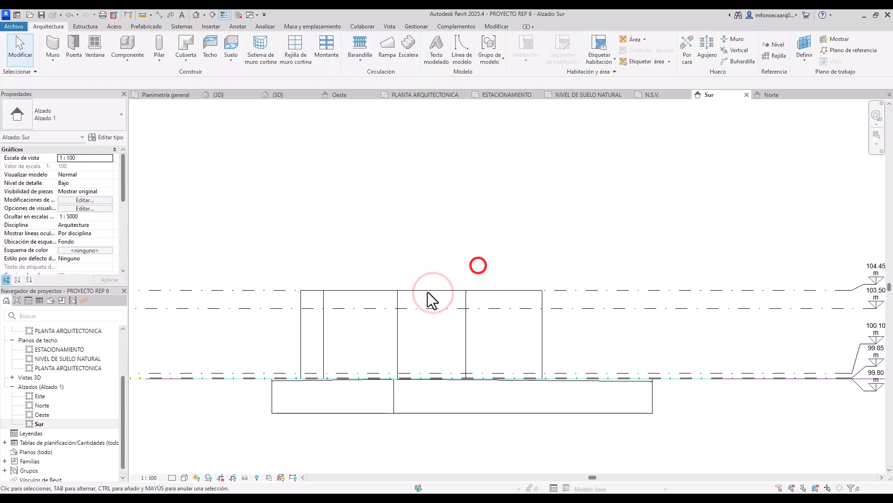
scroll(431, 295, down, 2)
scroll(461, 331, up, 3)
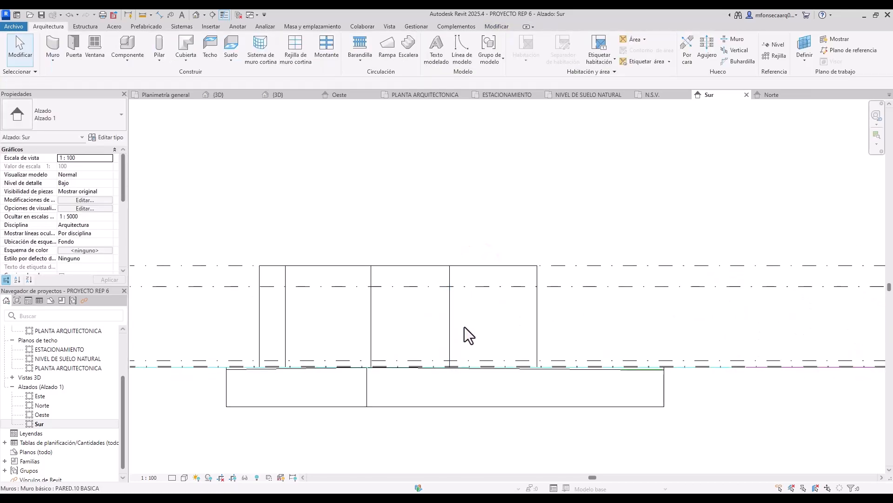
Open the 3D view and inspect the exterior walls on the terrain from several sides
click(205, 14)
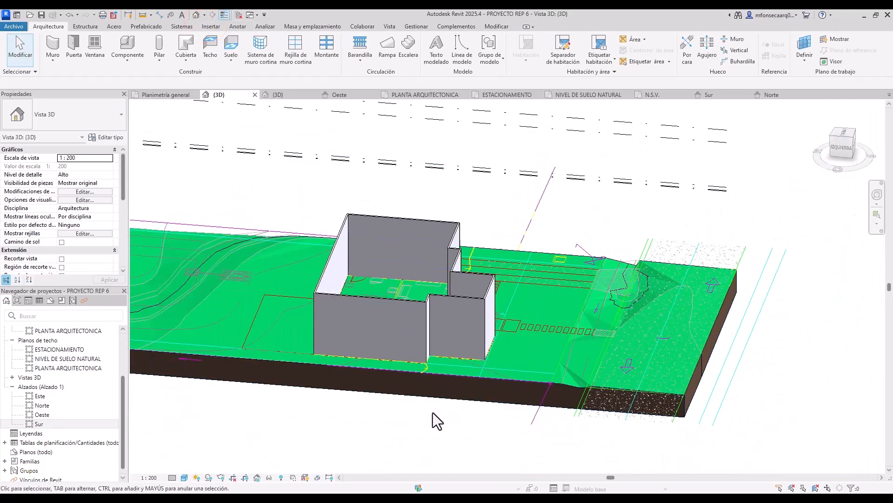
shift+middle_drag(433, 418, 160, 407)
scroll(620, 353, down, 3)
scroll(449, 363, up, 3)
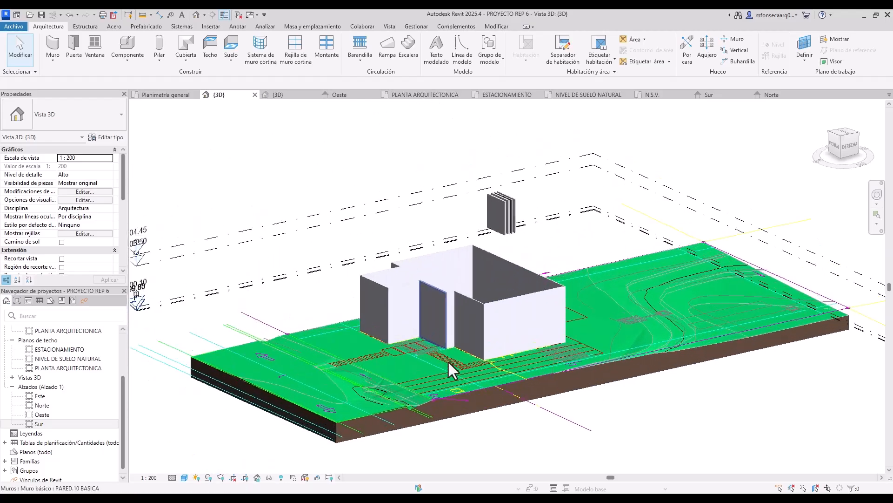
shift+middle_drag(449, 363, 566, 464)
scroll(498, 309, up, 4)
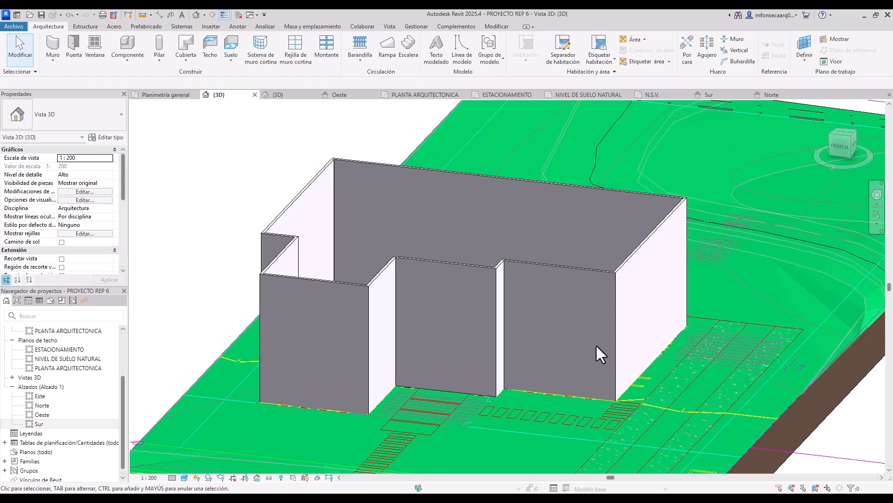
scroll(484, 345, down, 3)
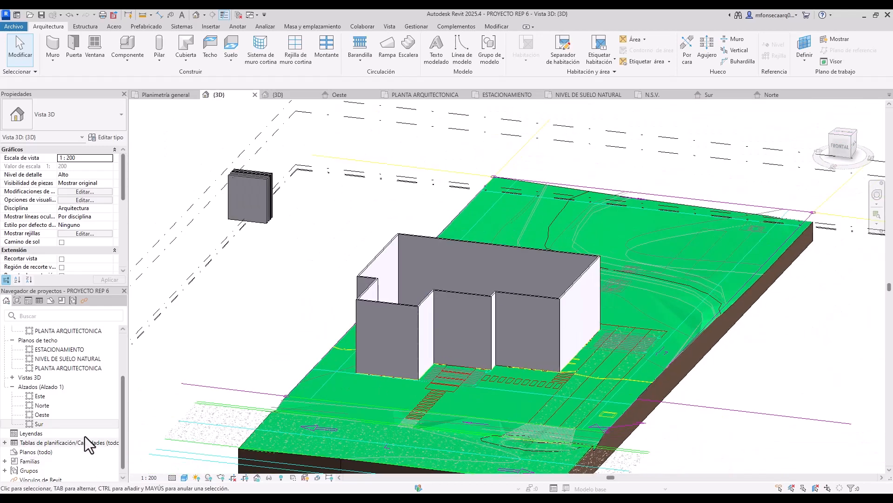
Return to the Sur elevation and examine the wall base against NIVEL DE SUELO NATURAL and the terrain surface
double_click(79, 421)
scroll(652, 359, down, 2)
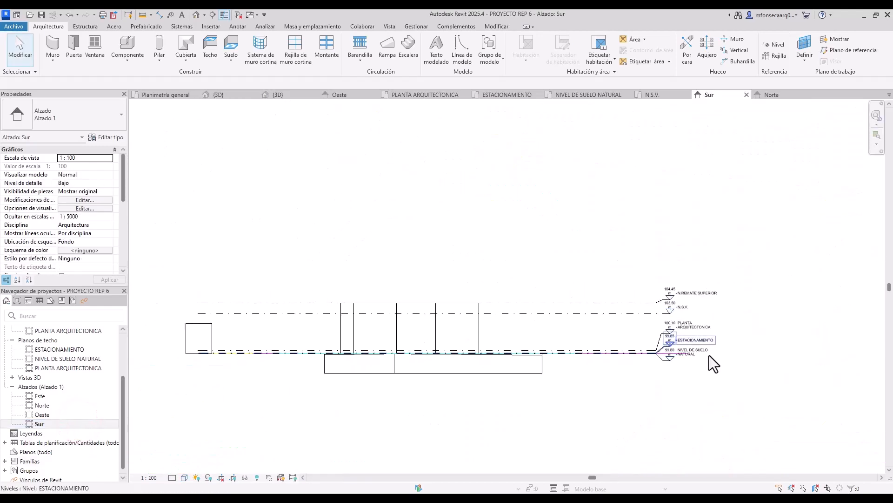
scroll(626, 370, up, 2)
scroll(660, 354, up, 2)
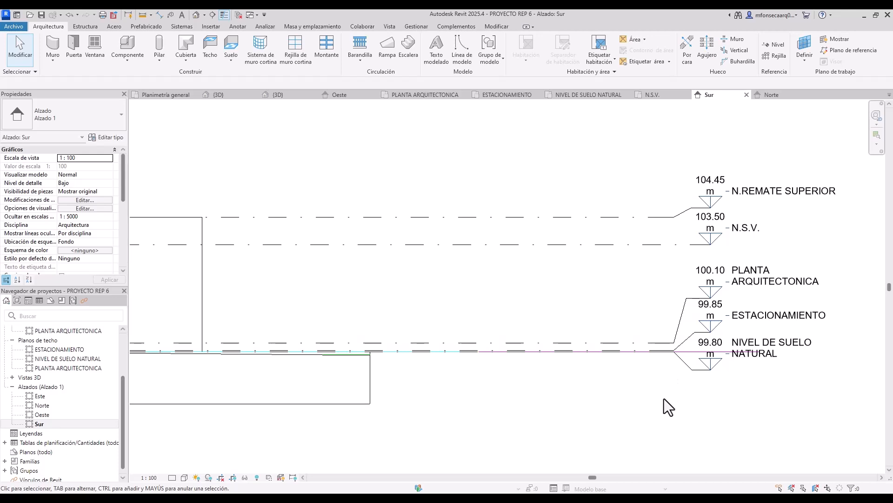
scroll(663, 403, down, 2)
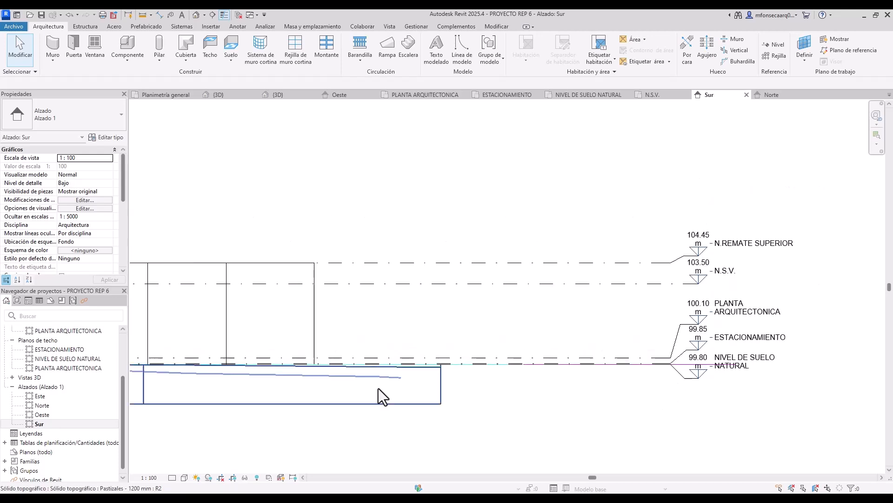
scroll(309, 382, up, 5)
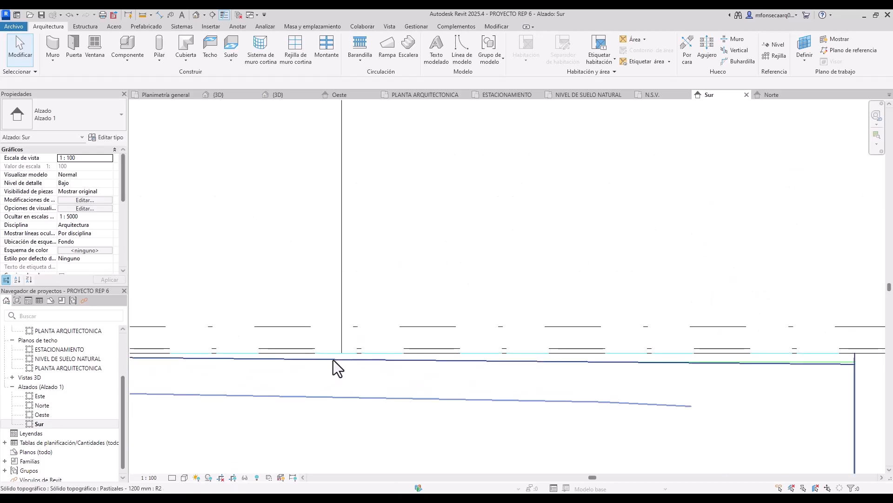
scroll(401, 379, down, 3)
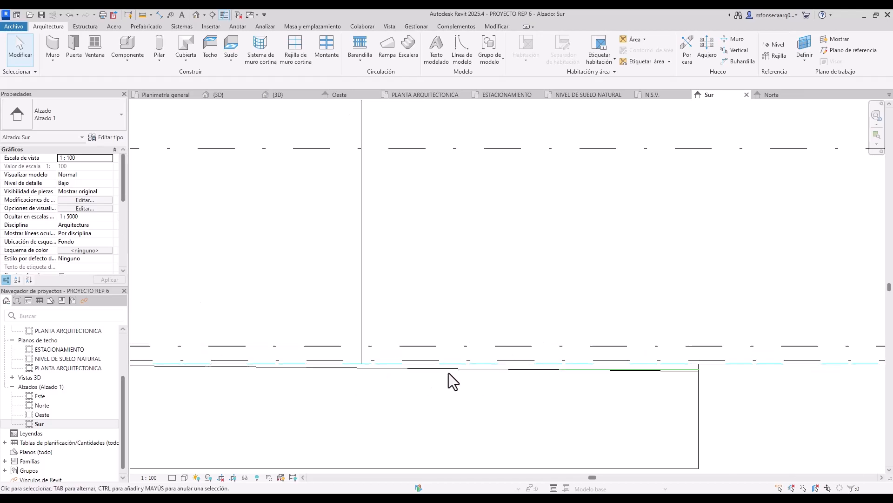